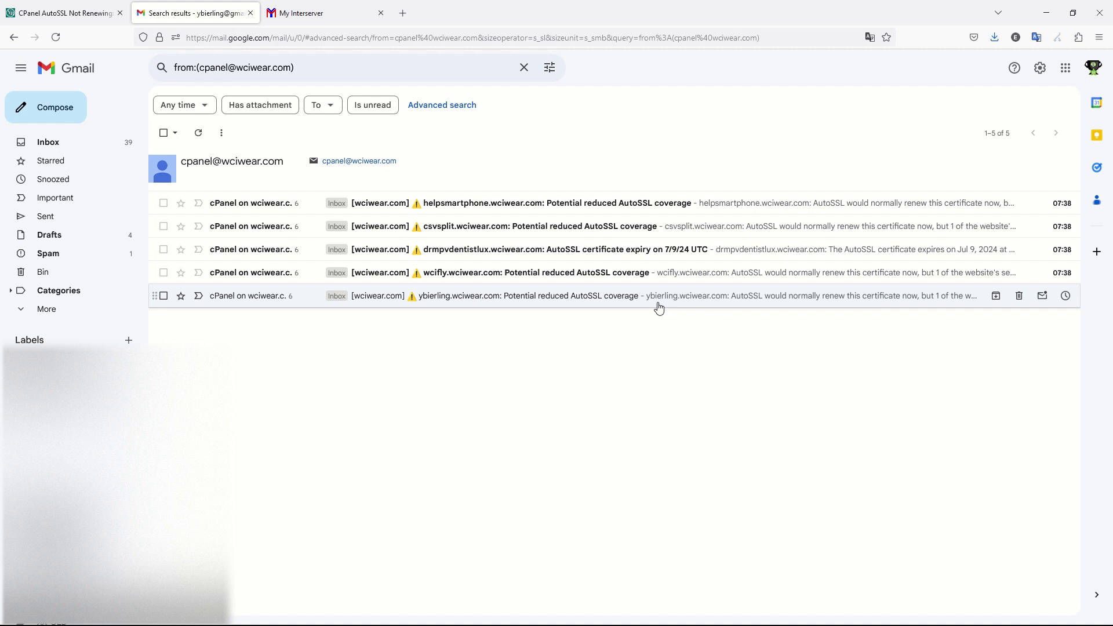
Step: Open the ybierling.wciwear.com AutoSSL warning and highlight the failing cpanel, webdisk, webmail and cpcontacts subdomains
left_click(575, 297)
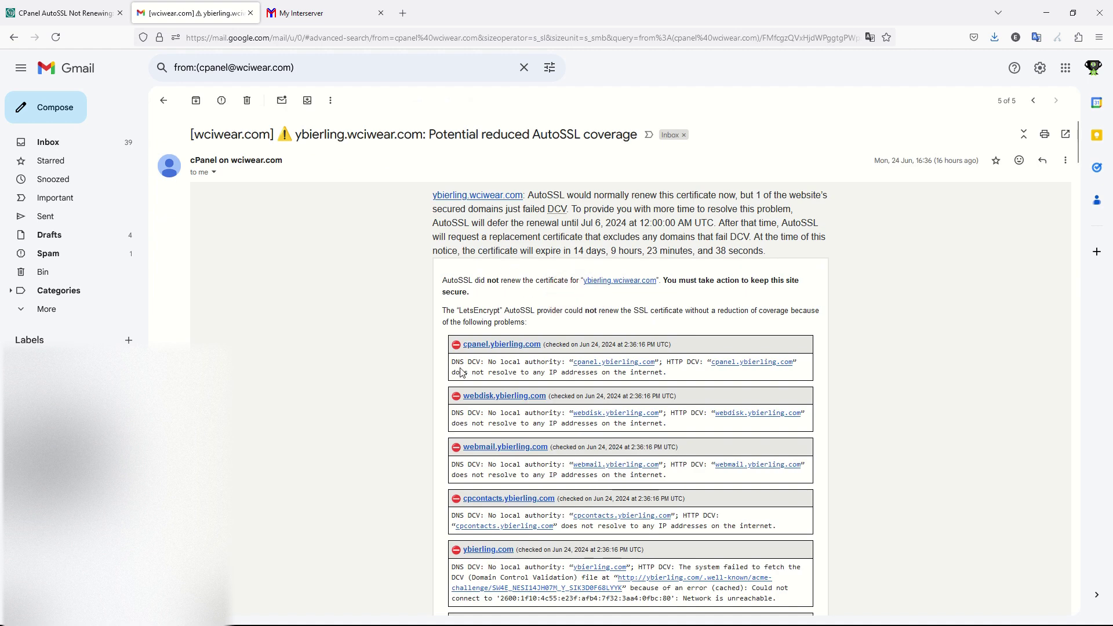
left_click_drag(444, 347, 512, 446)
left_click_drag(450, 500, 508, 499)
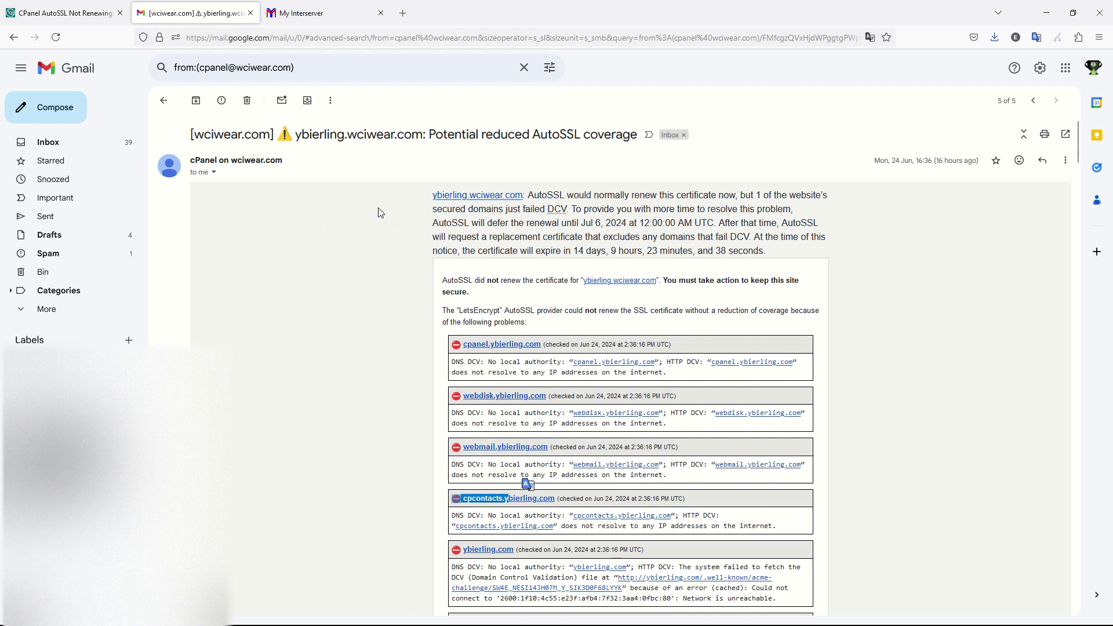
Step: From the Interserver dashboard, find 'ssl' and open SSL/TLS and SSL/TLS Status in new tabs
left_click(322, 13)
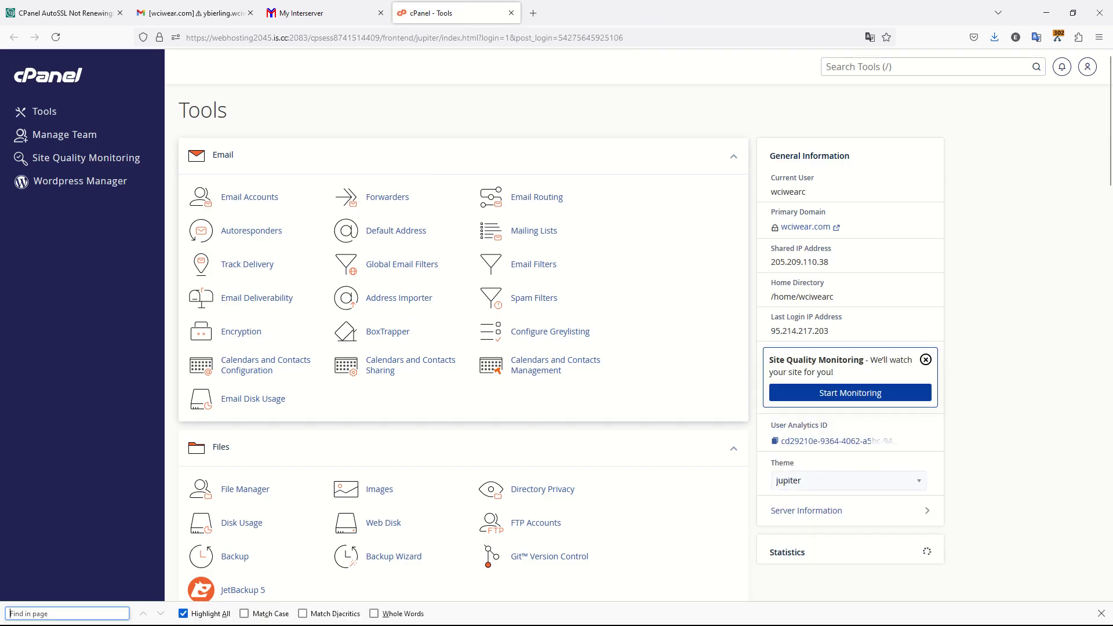
type("ssl")
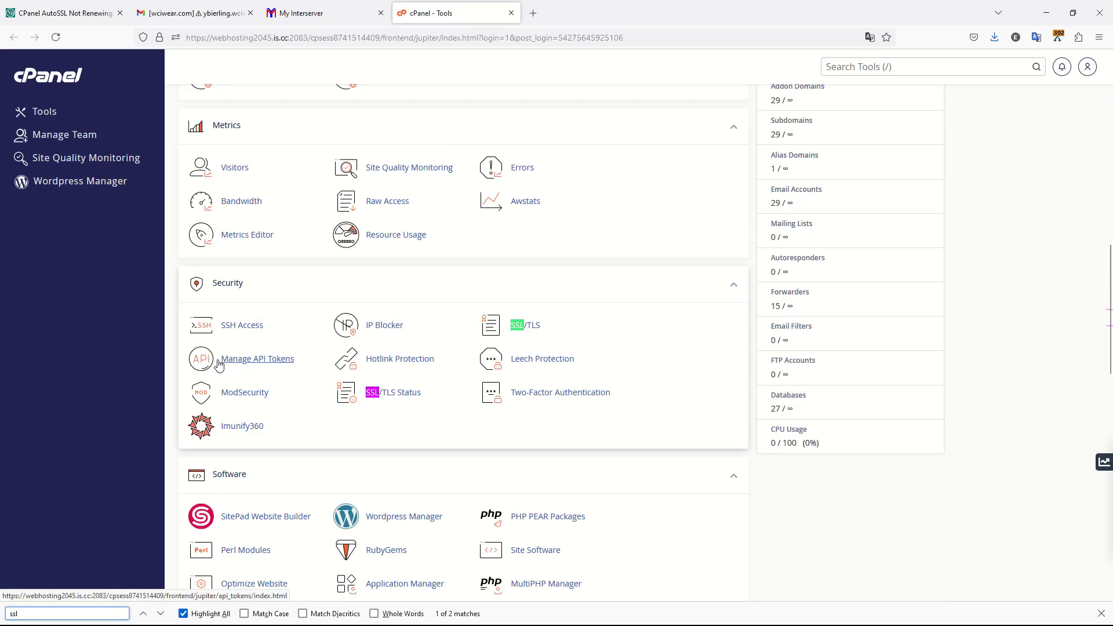
right_click(530, 324)
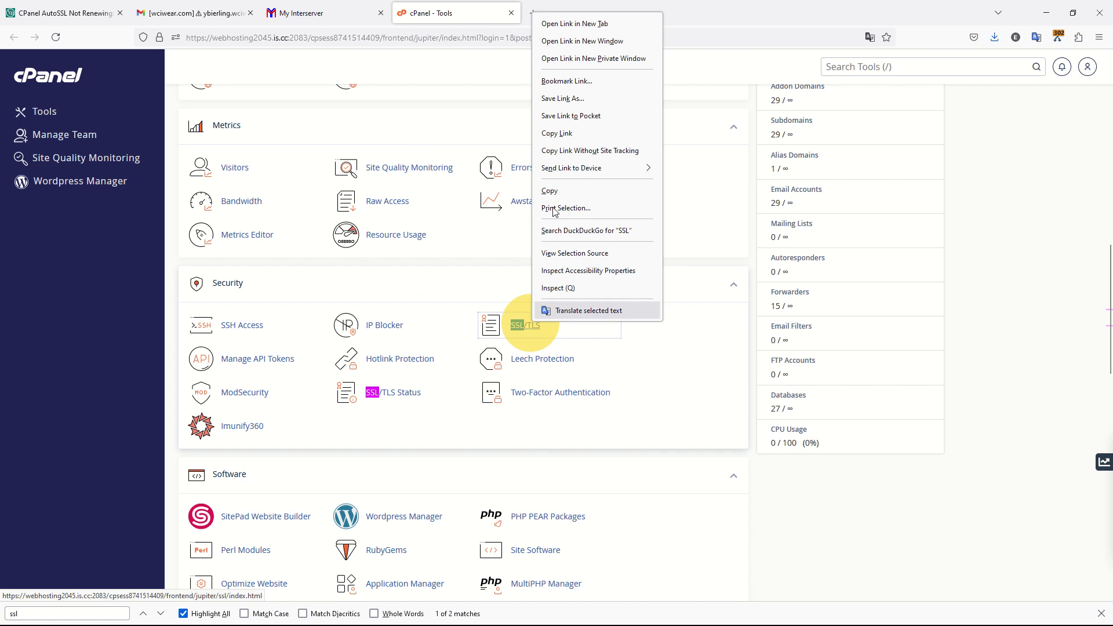
left_click(551, 24)
right_click(403, 386)
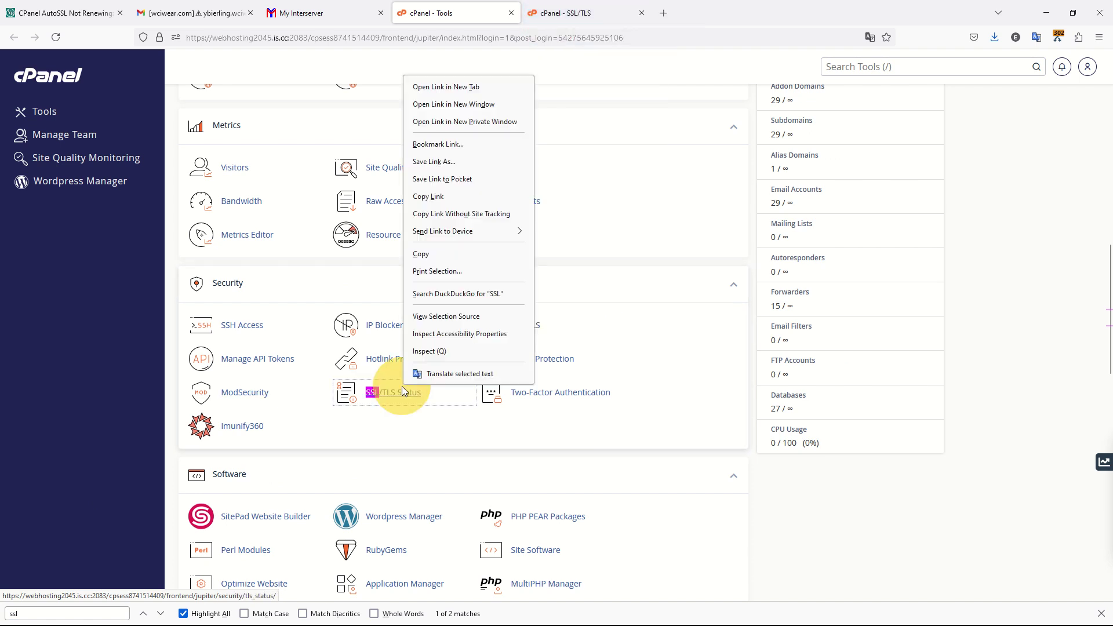
left_click(436, 84)
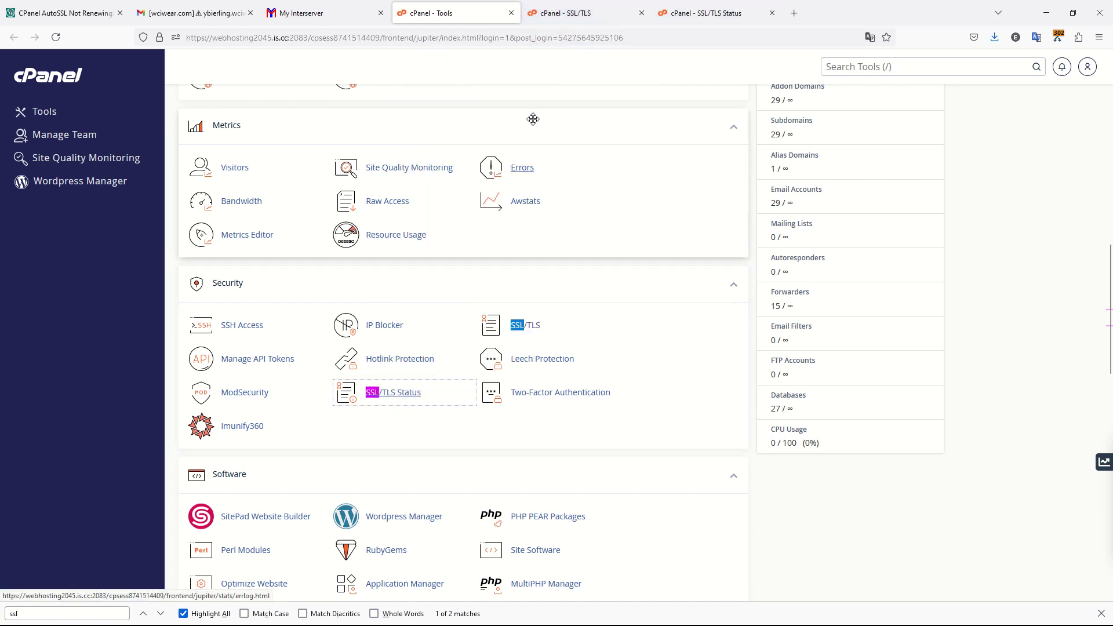
Step: Open the private keys, signing requests, certificates and Manage SSL sites pages in new tabs
left_click(582, 11)
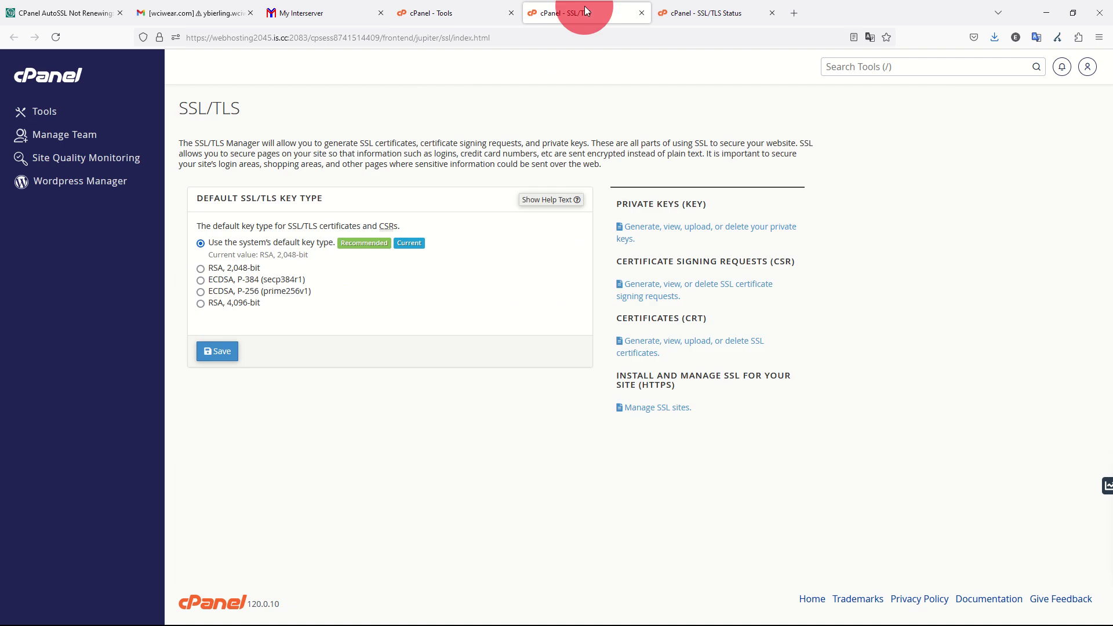
right_click(665, 231)
left_click(687, 239)
right_click(651, 292)
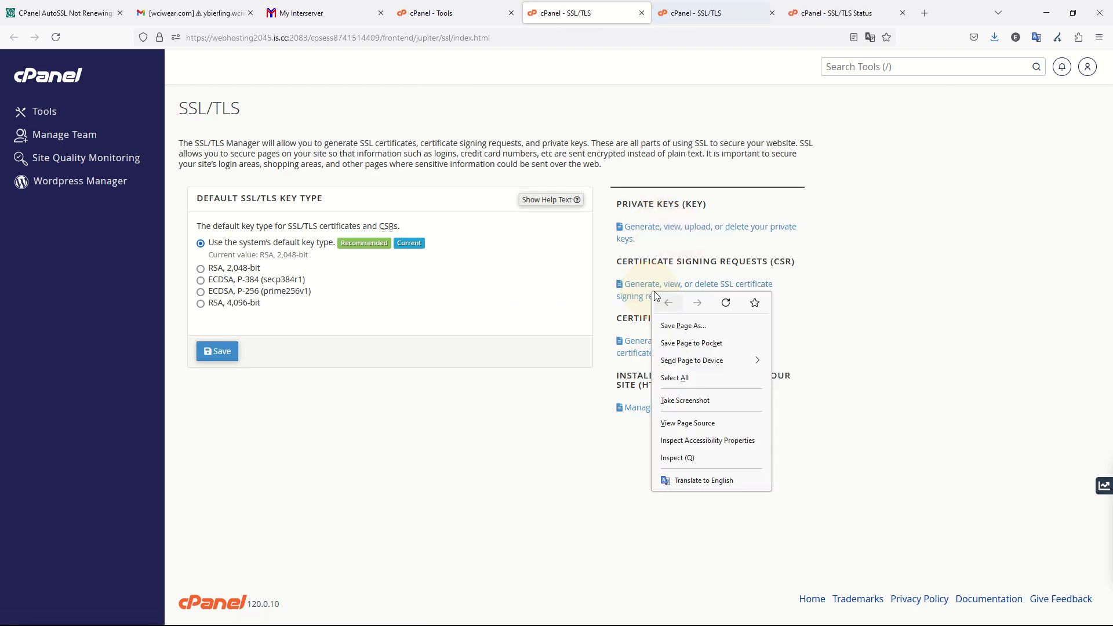
right_click(651, 292)
left_click(673, 300)
right_click(648, 344)
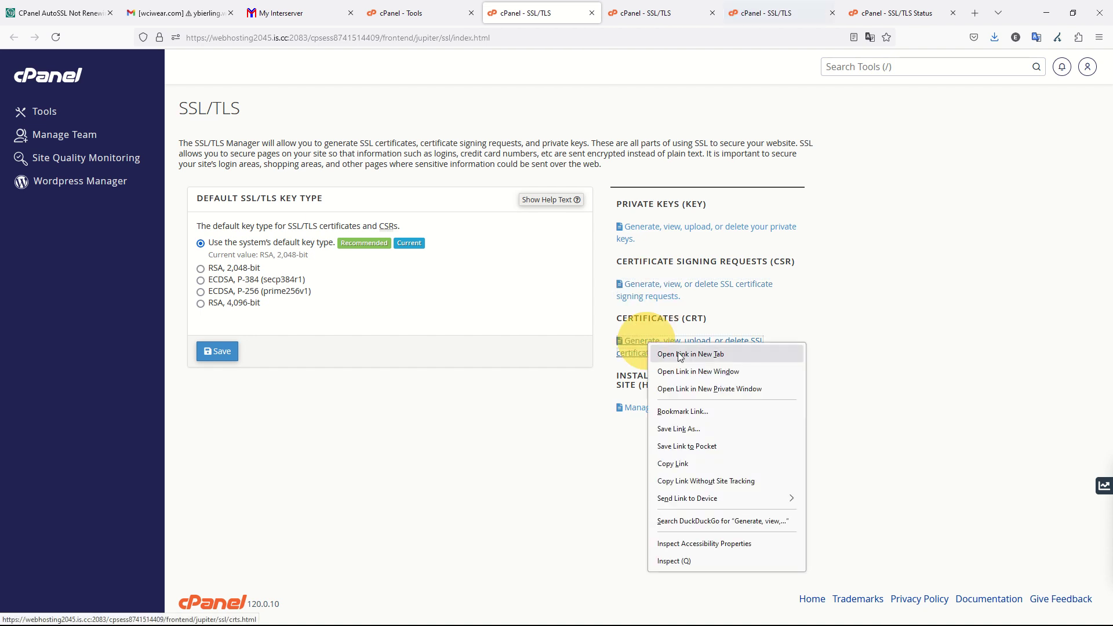
left_click(680, 355)
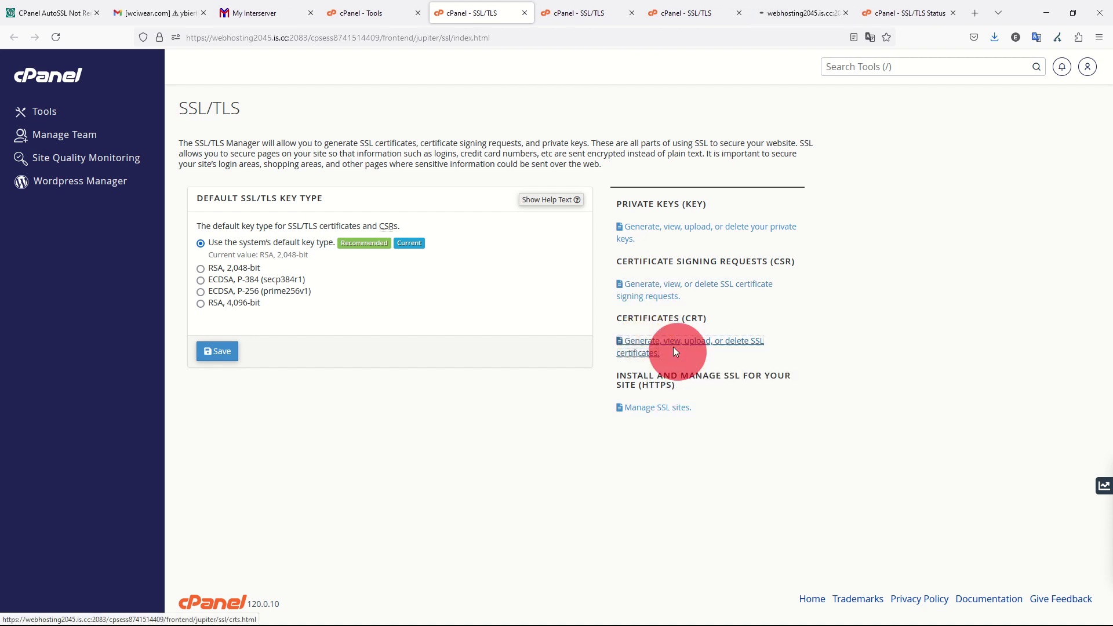
right_click(655, 411)
left_click(672, 189)
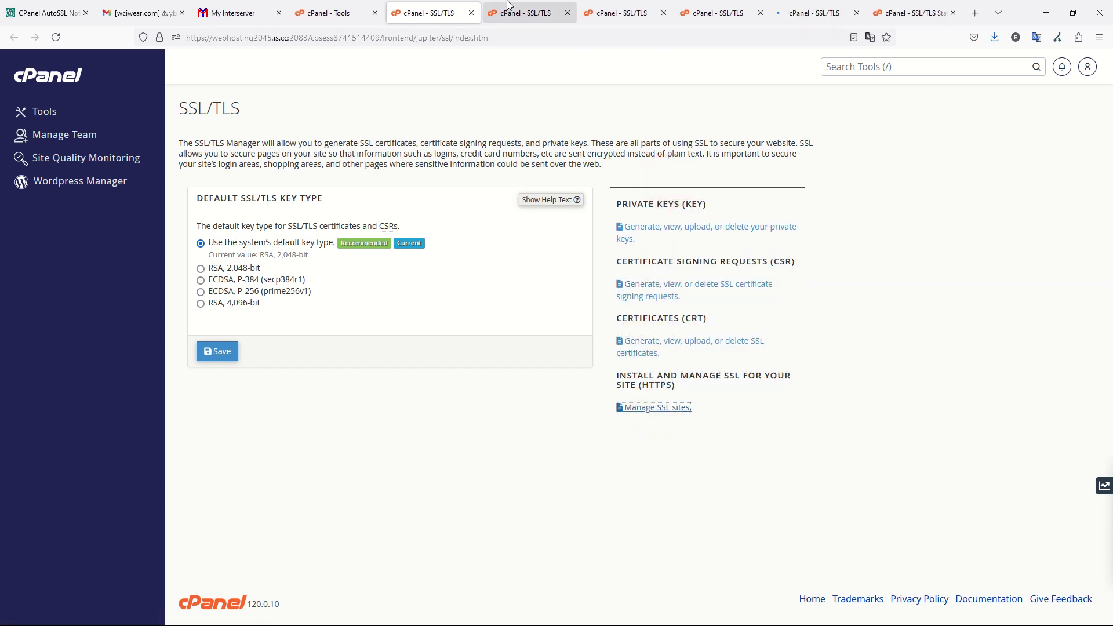
Step: Search the Private Keys list for 'ybierling' and delete the first ybierling.wciwear.com key
key("Tab")
left_click(530, 14)
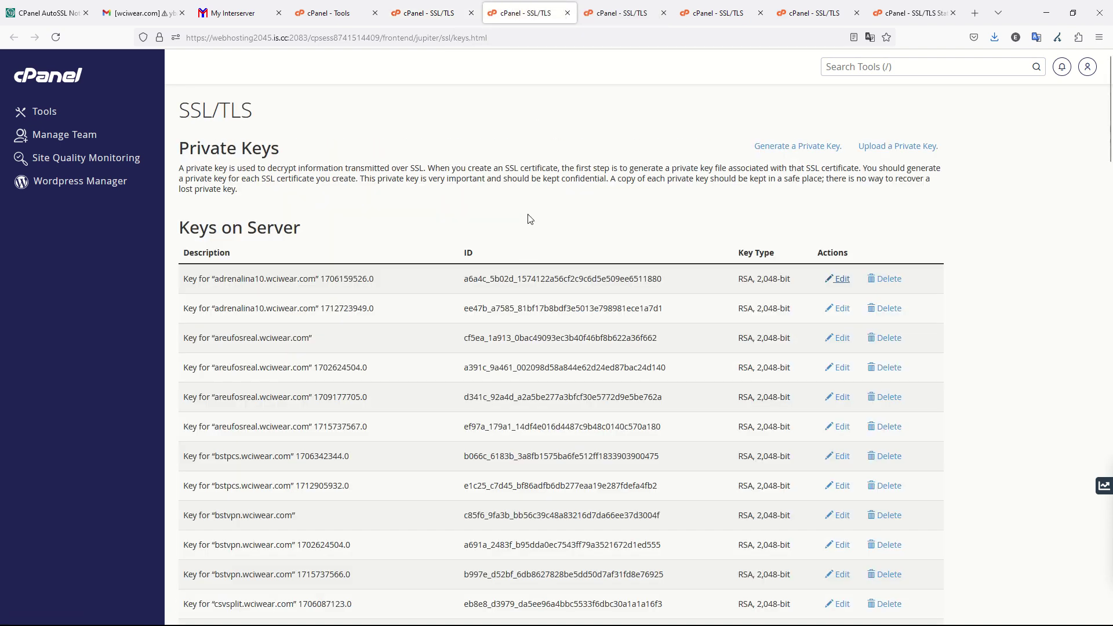
key("ctrl+f")
type("ybierling")
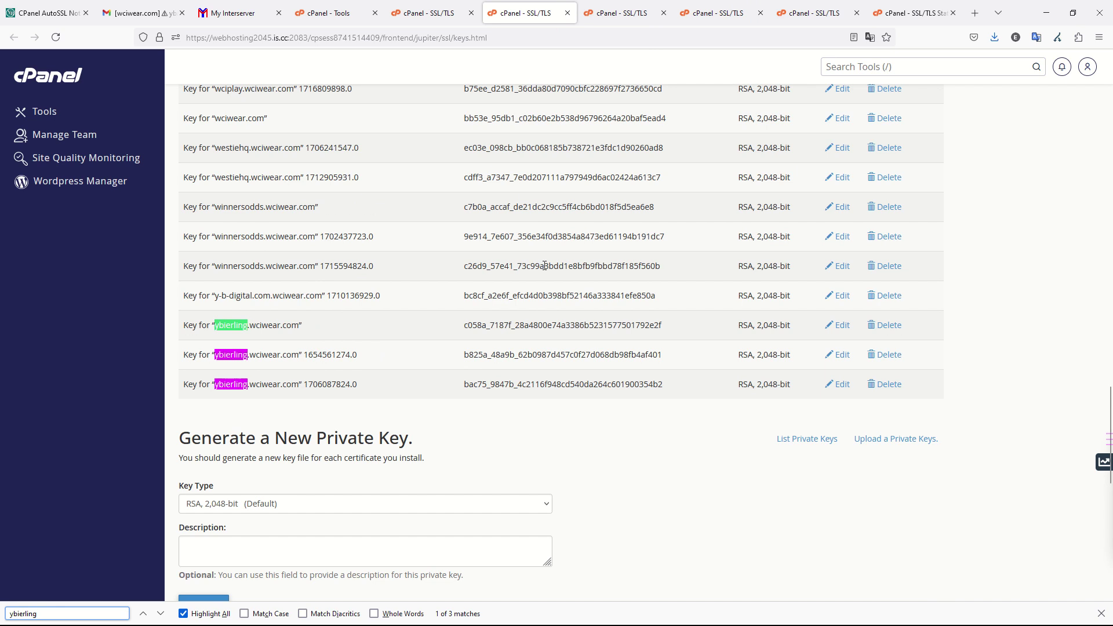
left_click(887, 325)
left_click(207, 238)
left_click(565, 248)
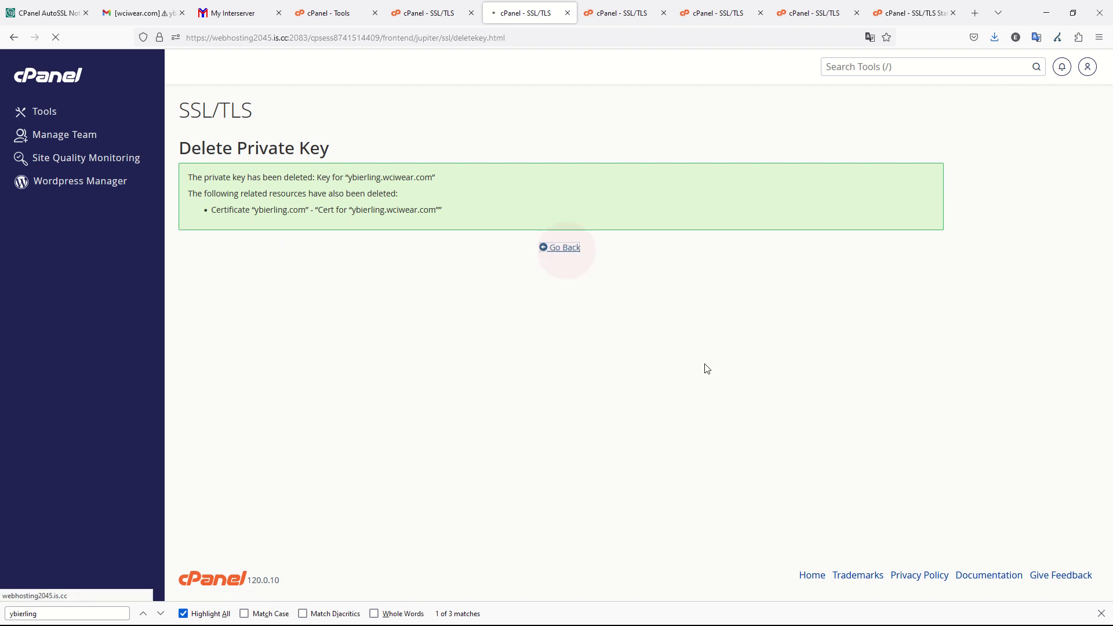
Step: Delete the second and third ybierling.wciwear.com private keys along with their certificates
key("Return")
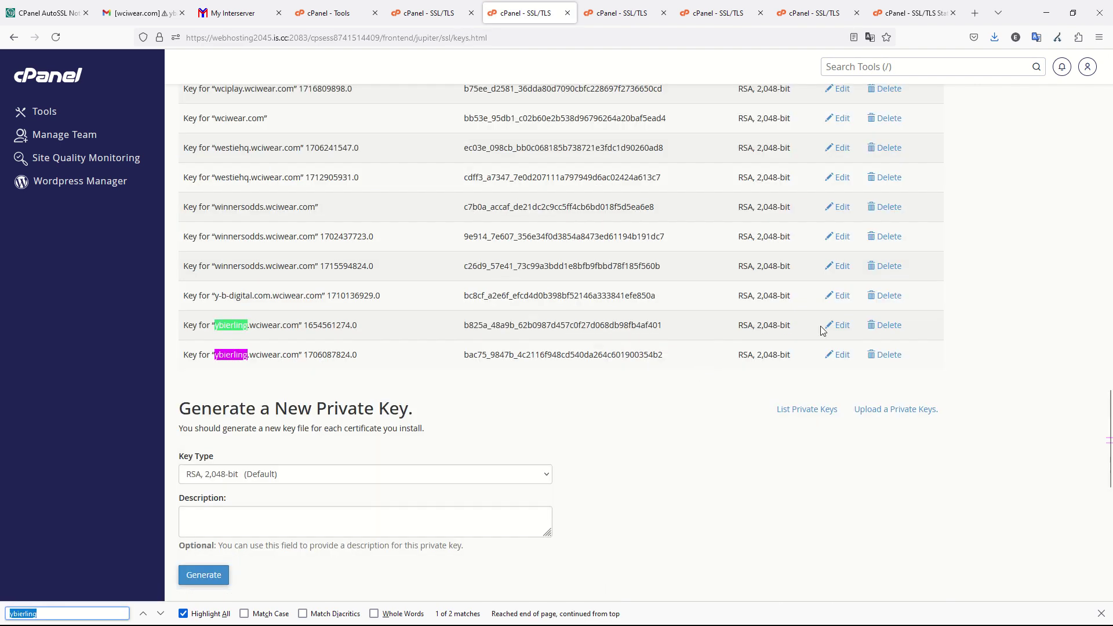
left_click(887, 325)
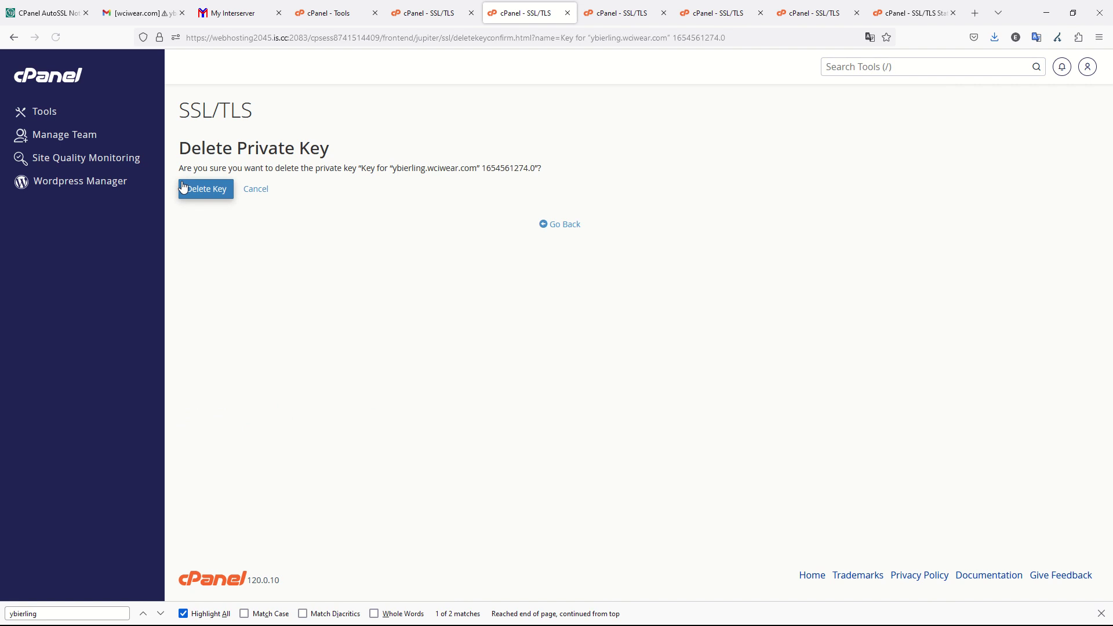
left_click(190, 185)
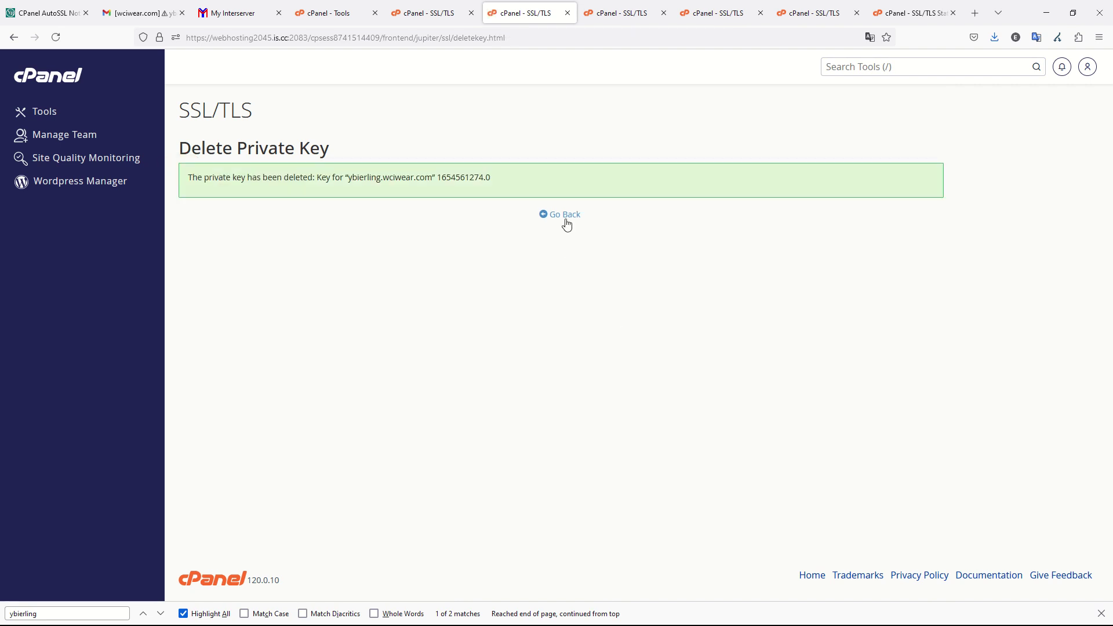
left_click(565, 216)
key("ctrl+f")
key("Return")
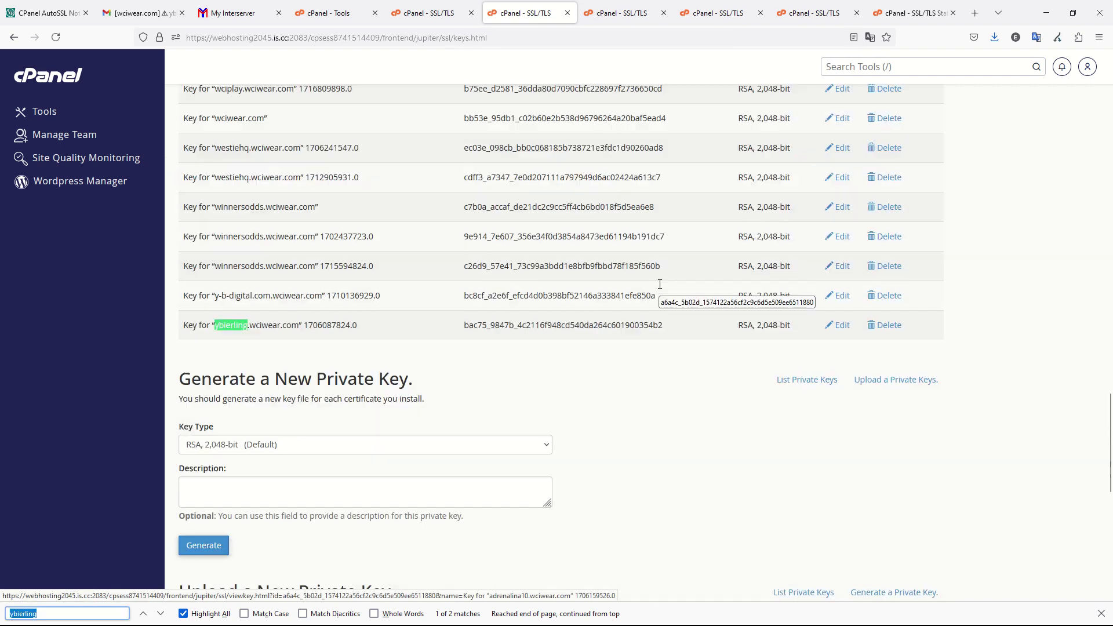
left_click(887, 326)
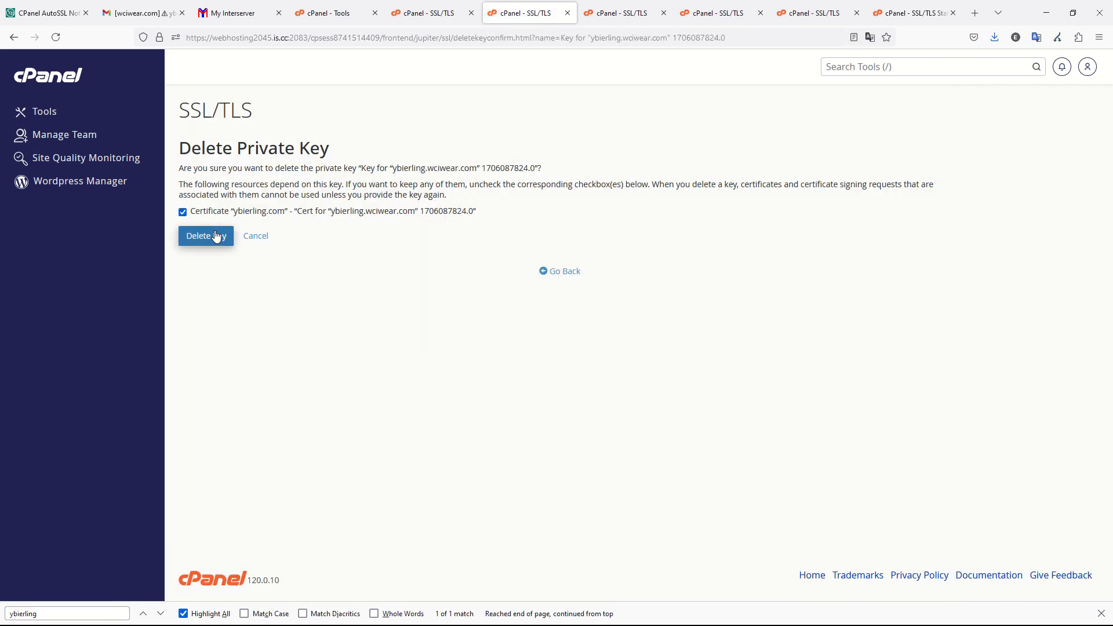
left_click(218, 236)
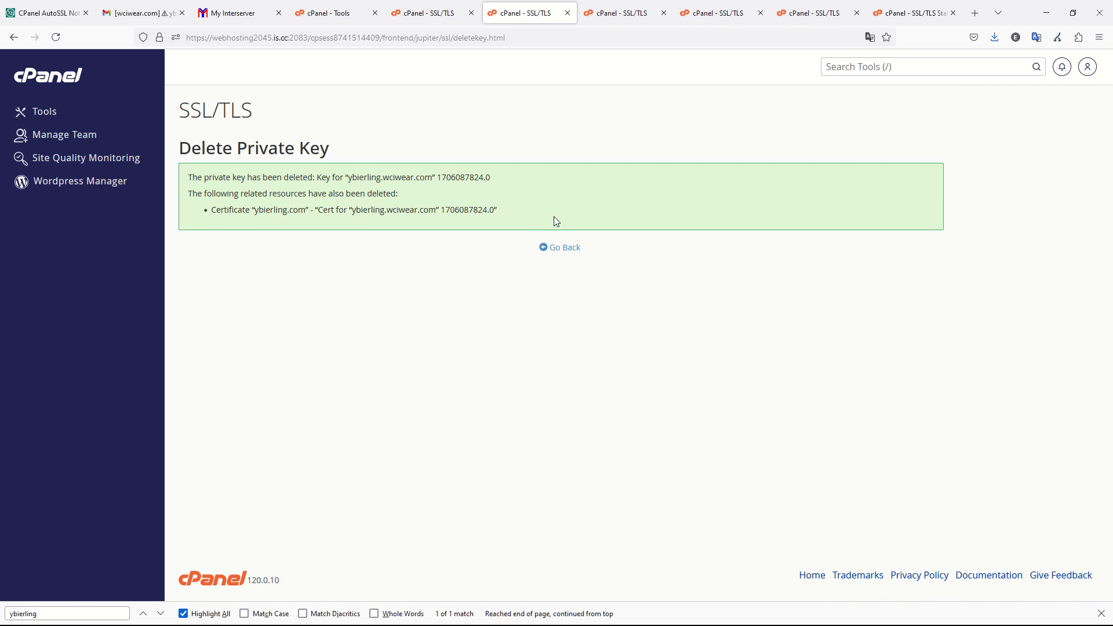
Step: Check the certificate signing requests page, then close it
left_click(560, 251)
left_click(630, 14)
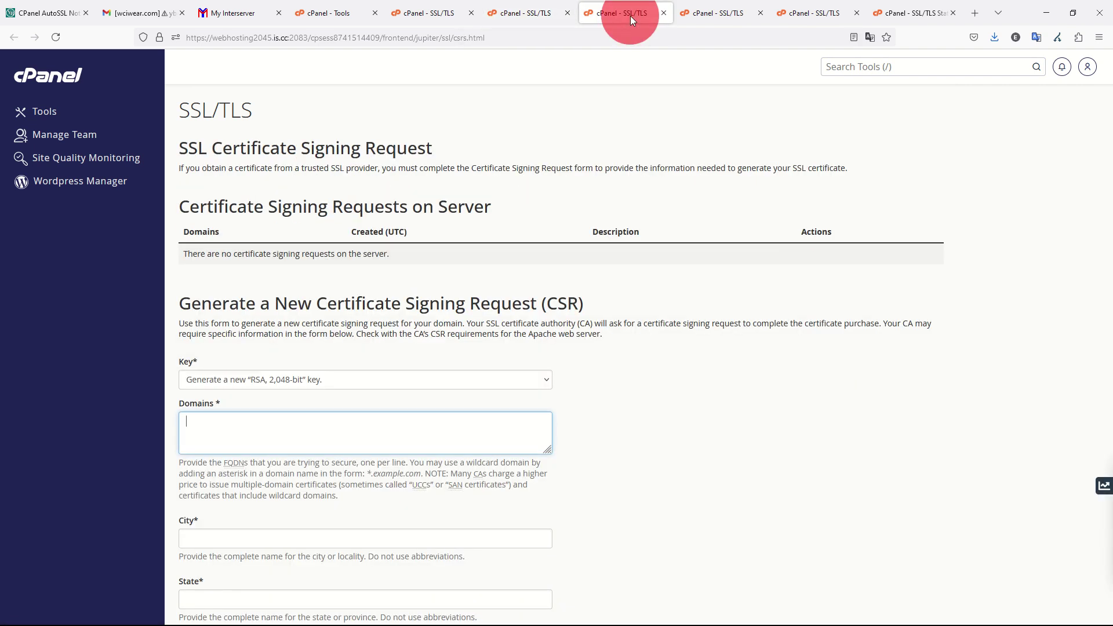
scroll(427, 210, "down", 7)
scroll(427, 211, "down", 3)
scroll(517, 204, "up", 10)
key("ctrl+w")
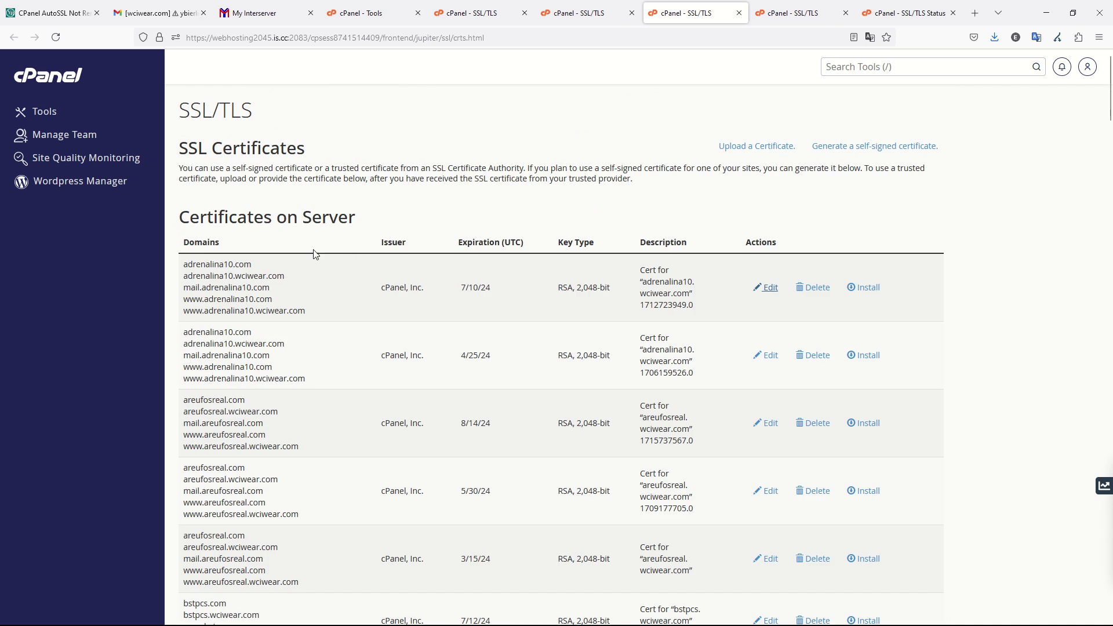
Step: Delete the ybierling certificate expiring 4/24/24 and search again to confirm none remain
key("ctrl+f")
key("Return")
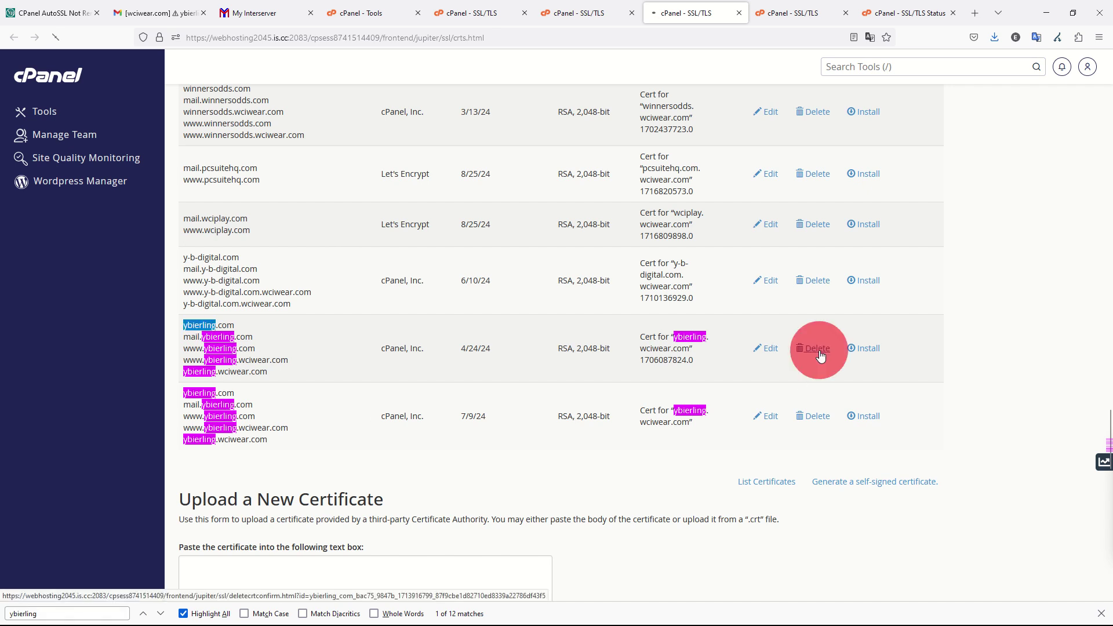
left_click(826, 347)
left_click(220, 189)
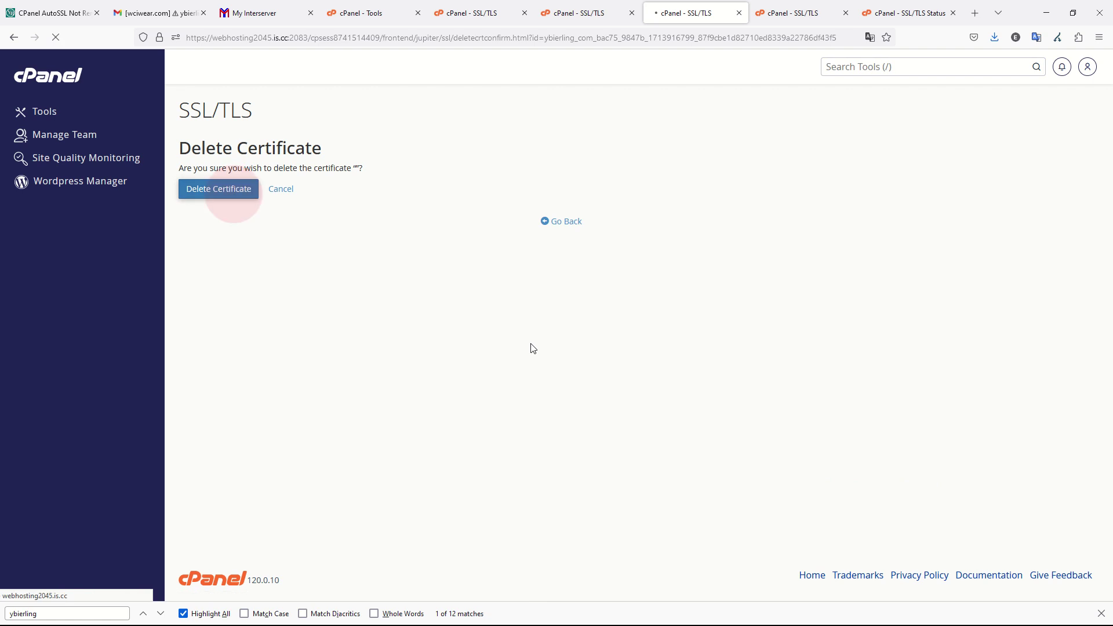
left_click(562, 216)
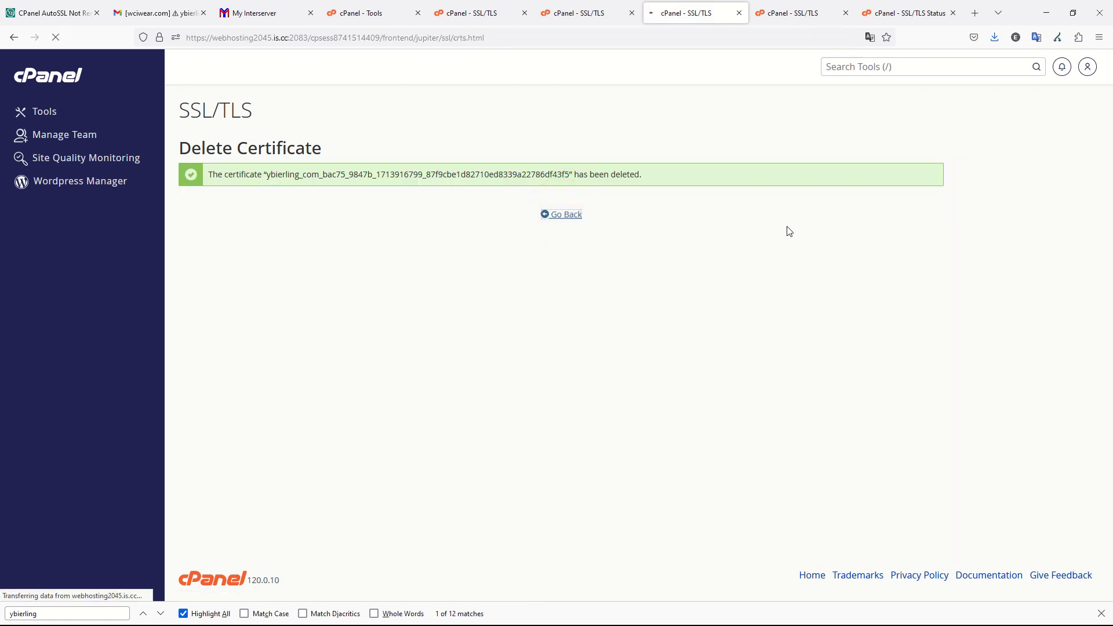
key("ctrl+f")
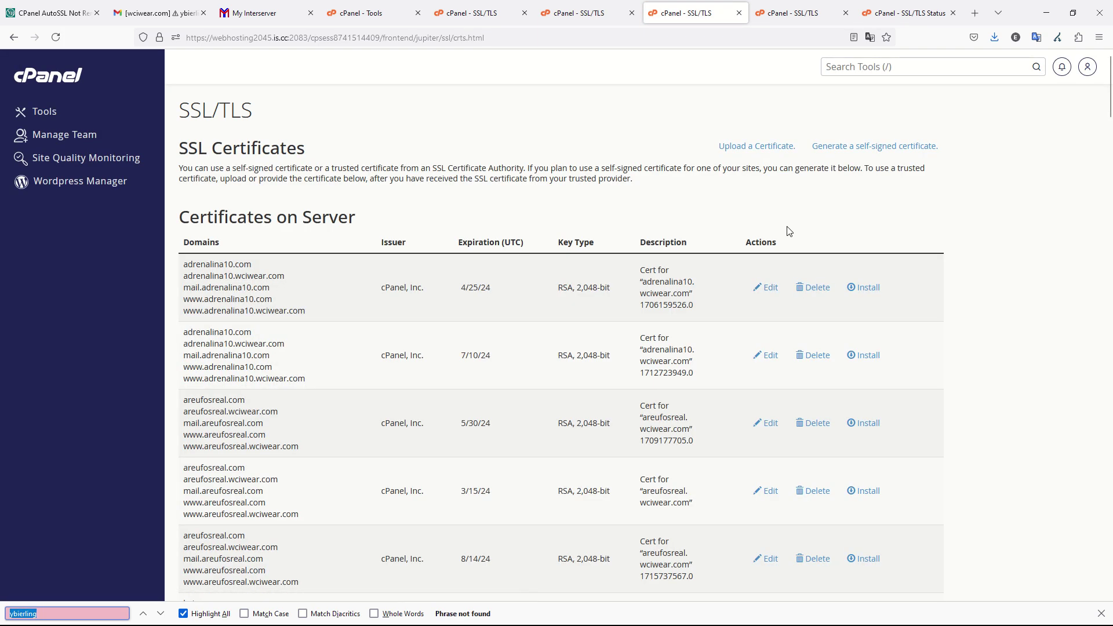
scroll(608, 316, "down", 15)
scroll(590, 335, "down", 20)
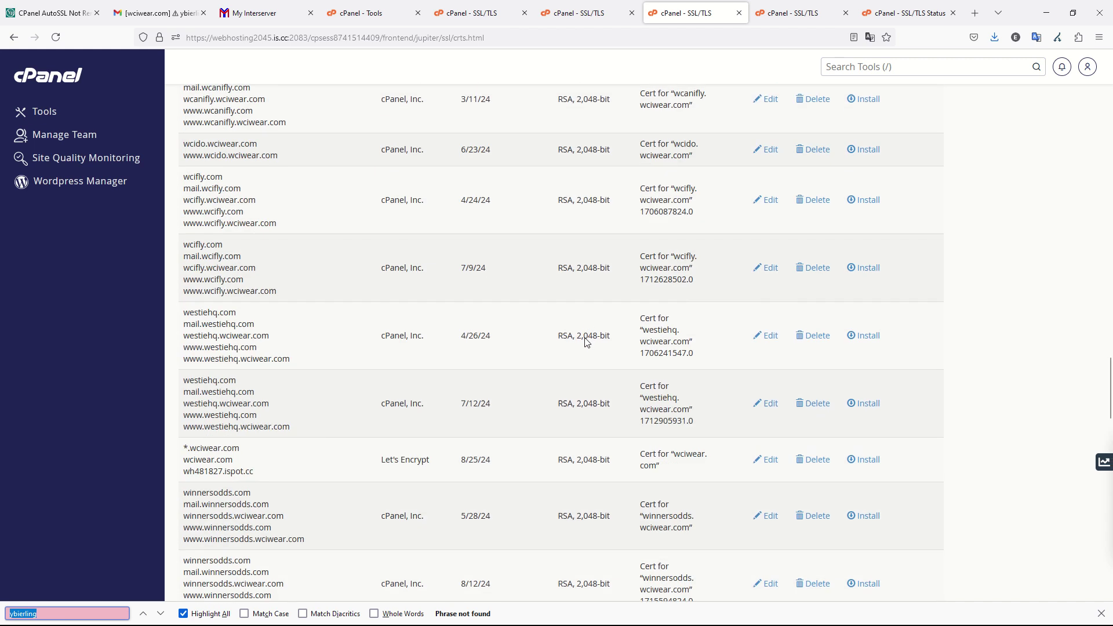
scroll(545, 358, "up", 5)
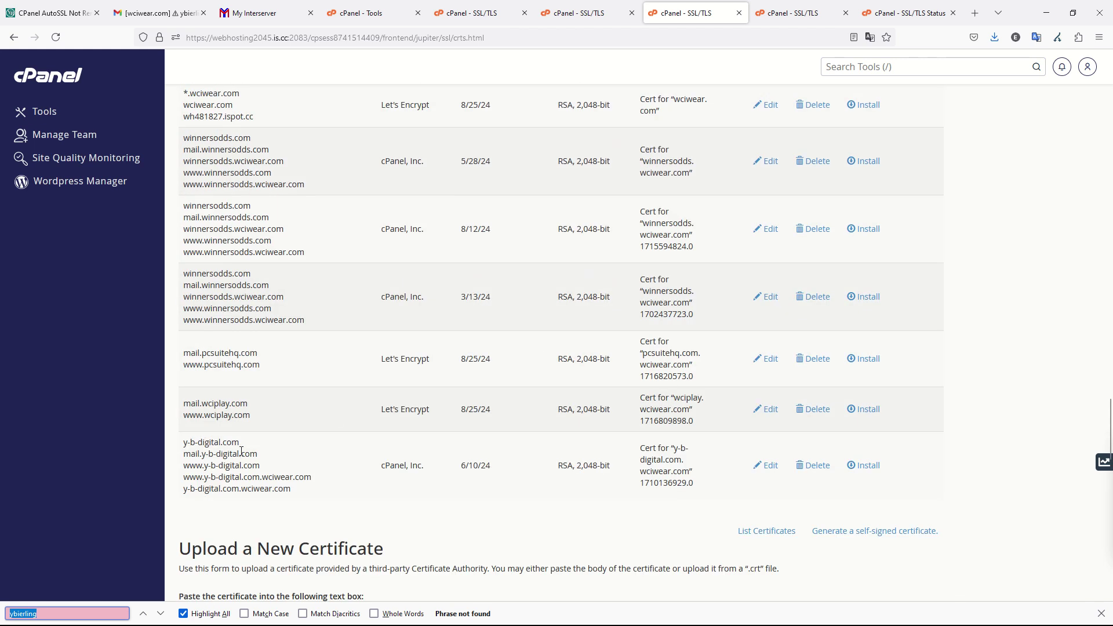
Step: Find the ybierling.wciwear.com entry in Manage SSL Hosts and uninstall it
type("yb")
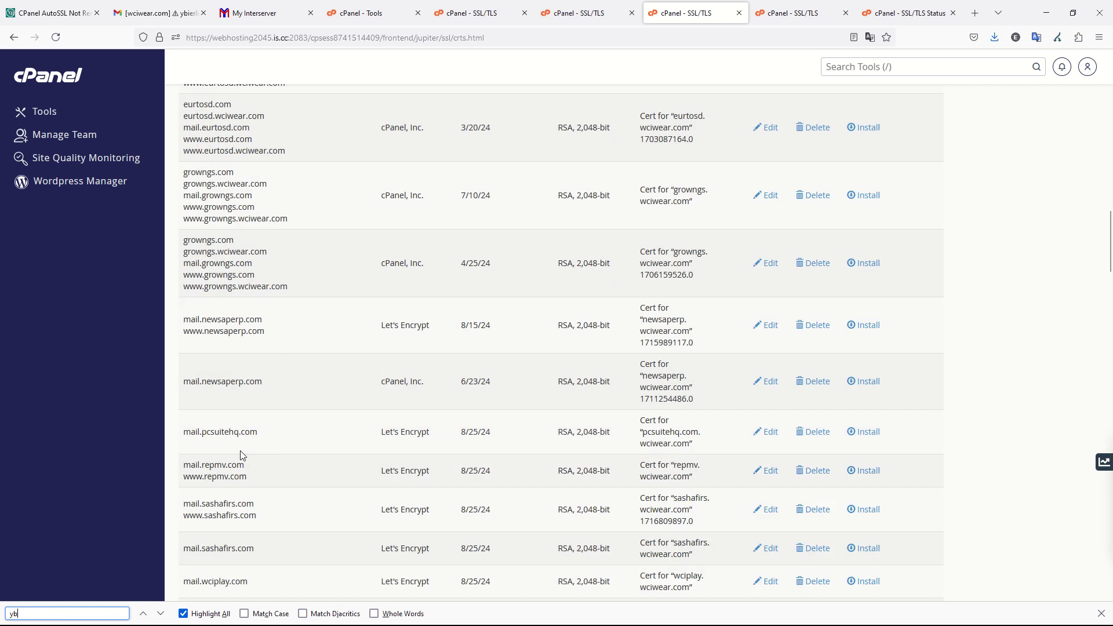
key("ctrl+Tab")
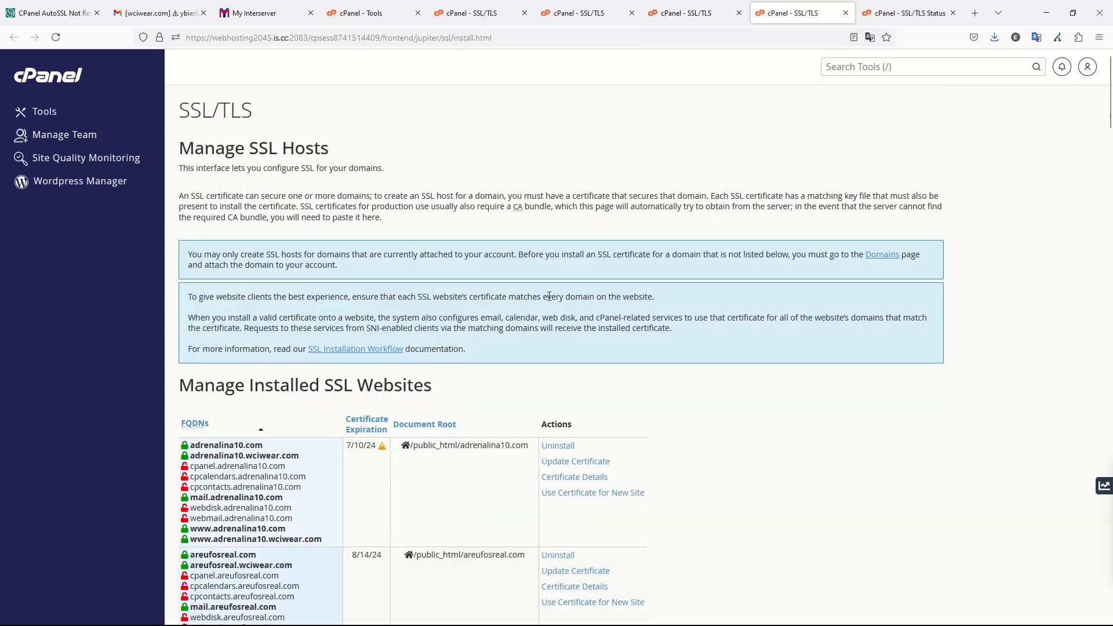
scroll(492, 281, "down", 3)
key("ctrl+f")
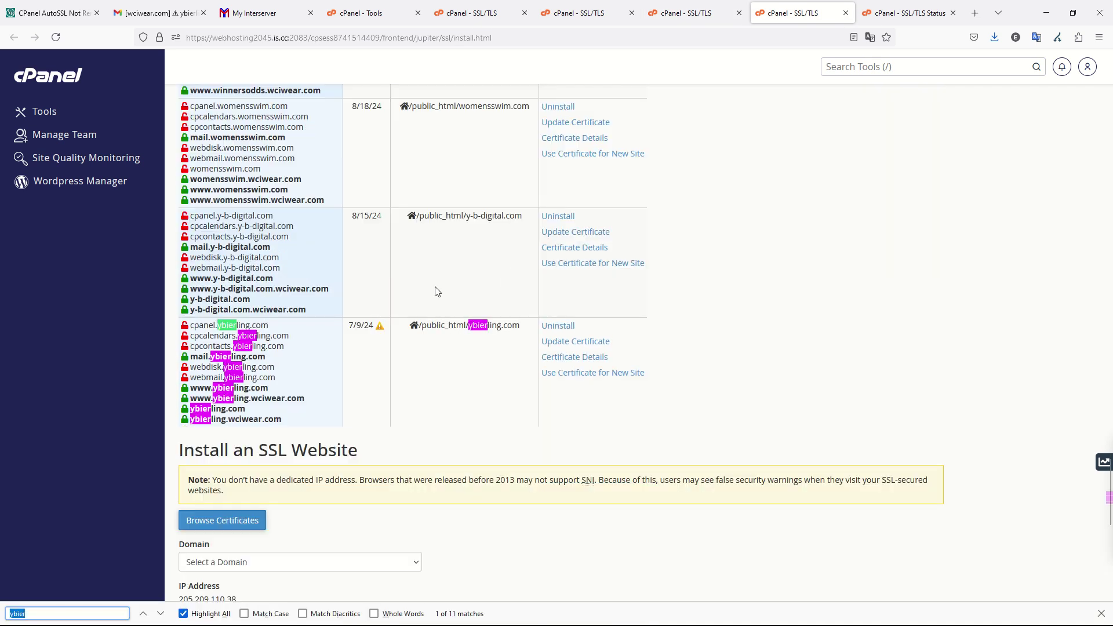
left_click(553, 329)
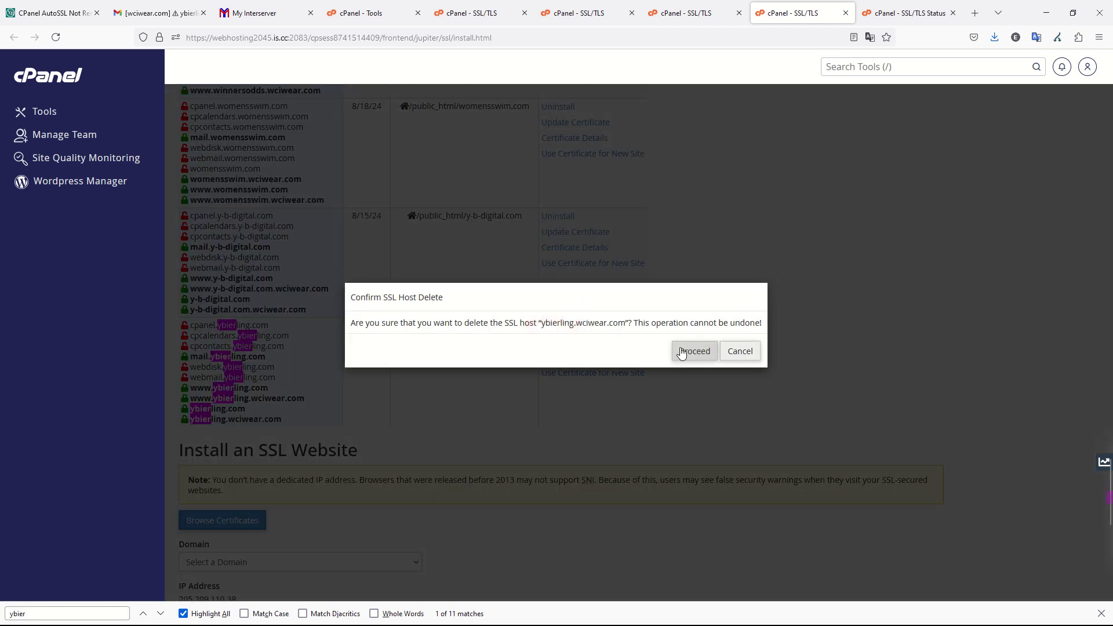
left_click(697, 350)
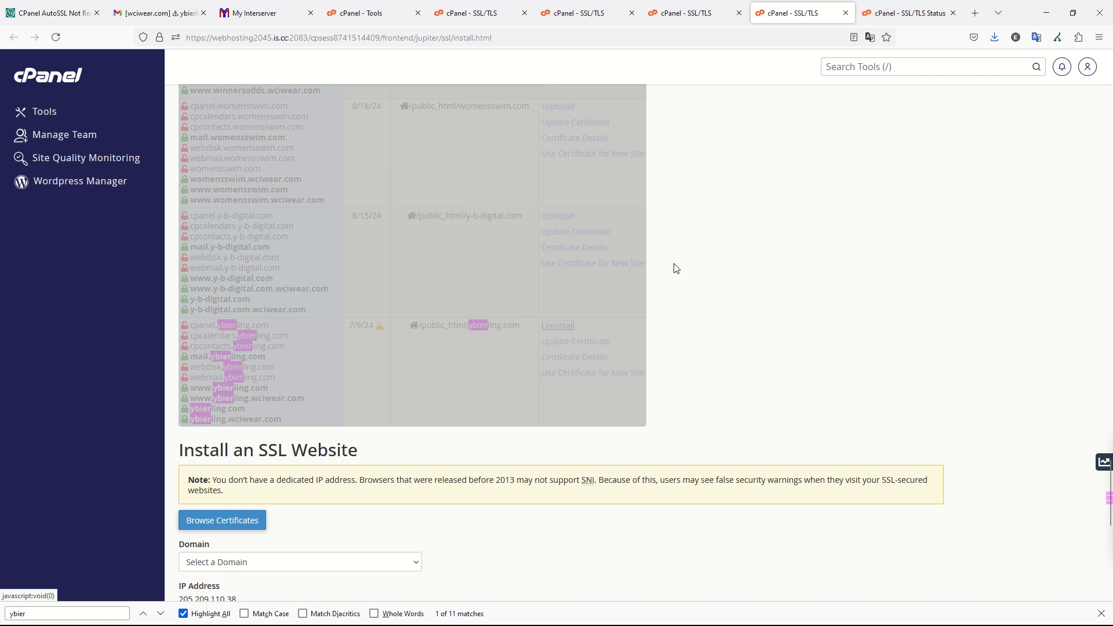
scroll(695, 249, "up", 15)
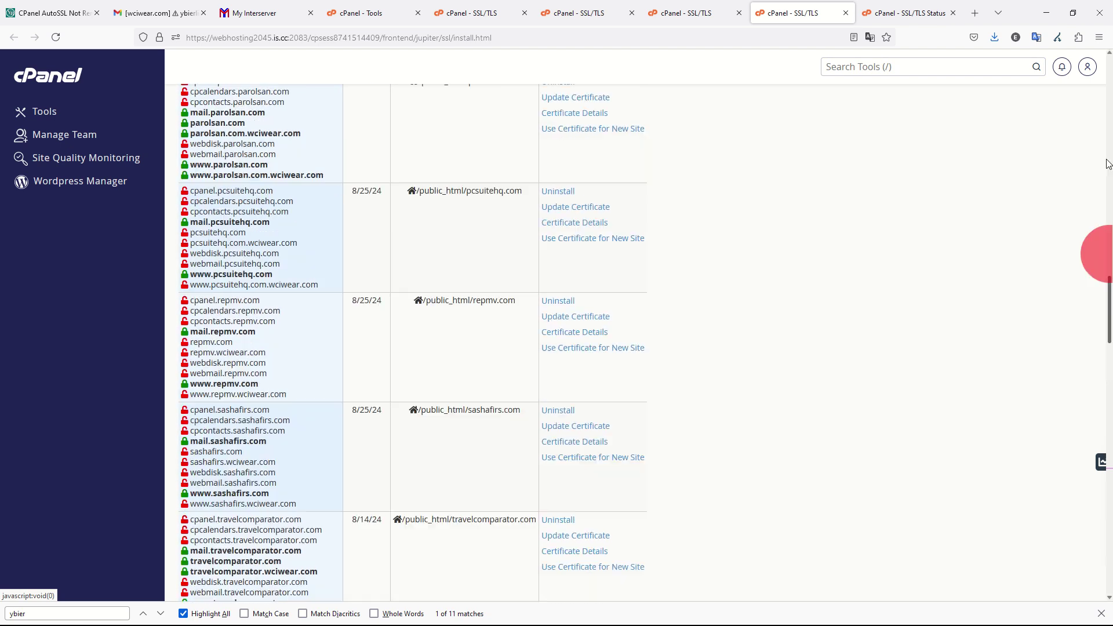
left_click(1106, 116)
scroll(940, 216, "up", 5)
Step: Filter the SSL/TLS Status list with 'ybier' to show the ten ybierling domains
left_click(911, 12)
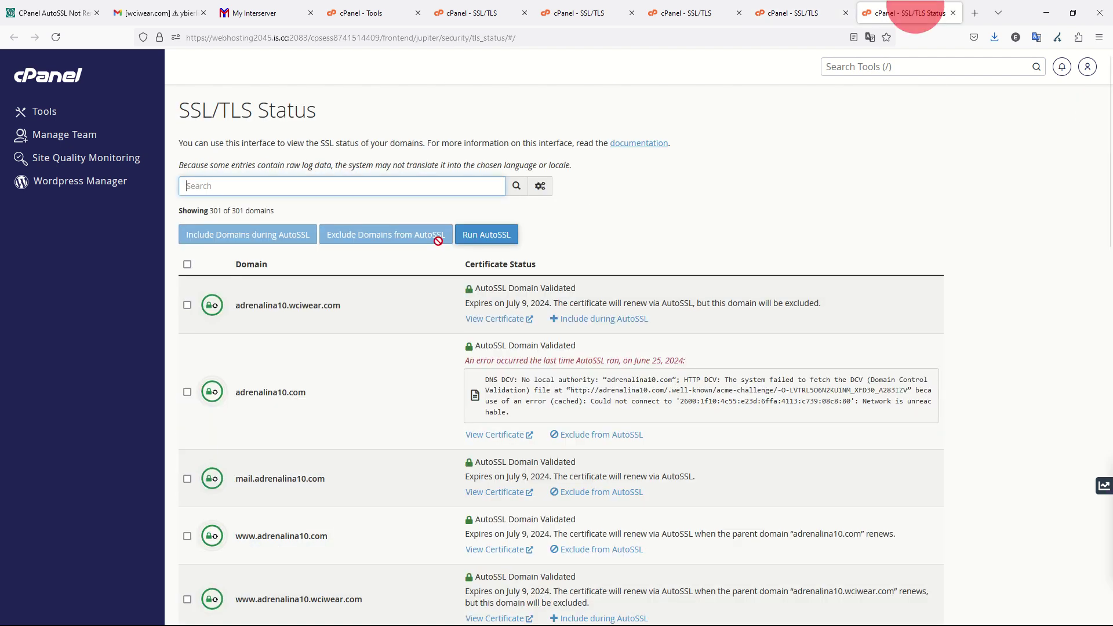
left_click(273, 185)
type("ybierling")
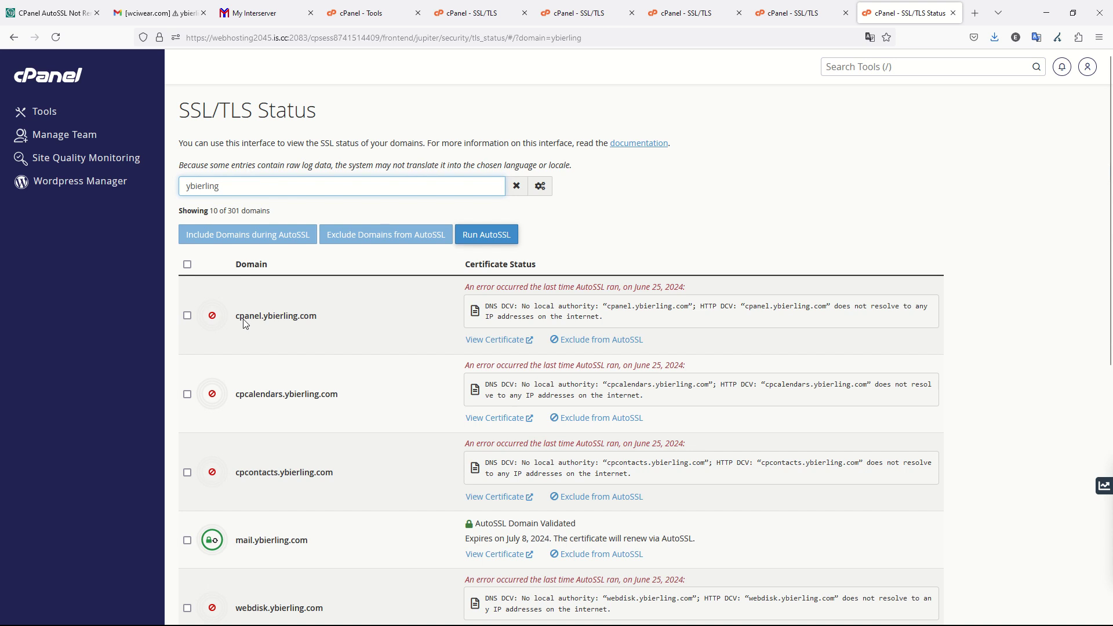
left_click_drag(237, 316, 319, 316)
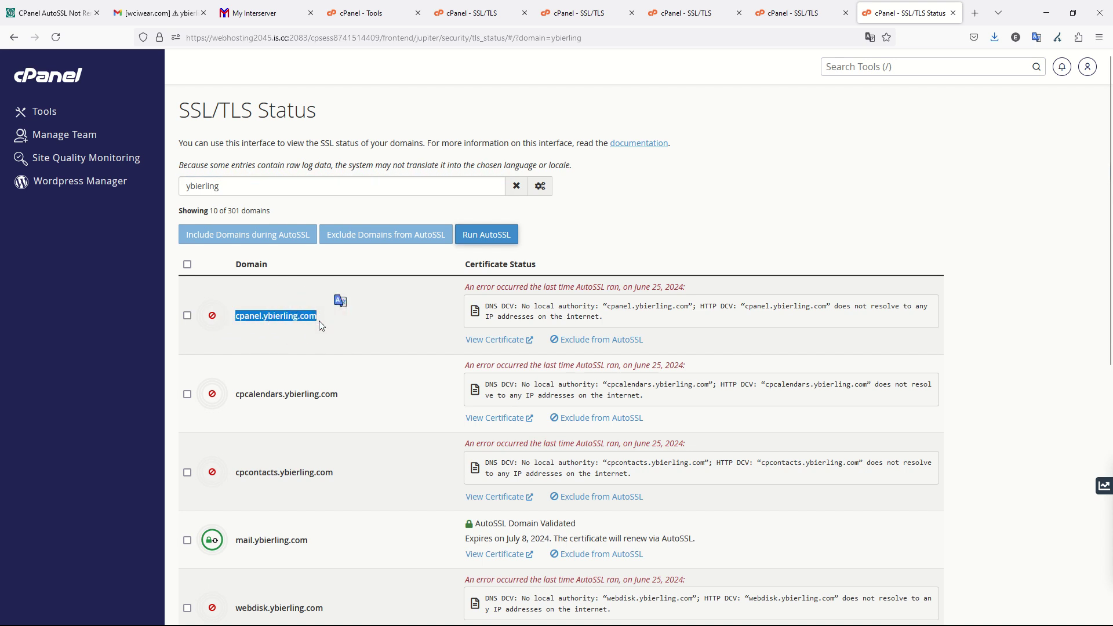
Step: Exclude cpanel.ybierling.com and cpcalendars.ybierling.com from AutoSSL
left_click(238, 316)
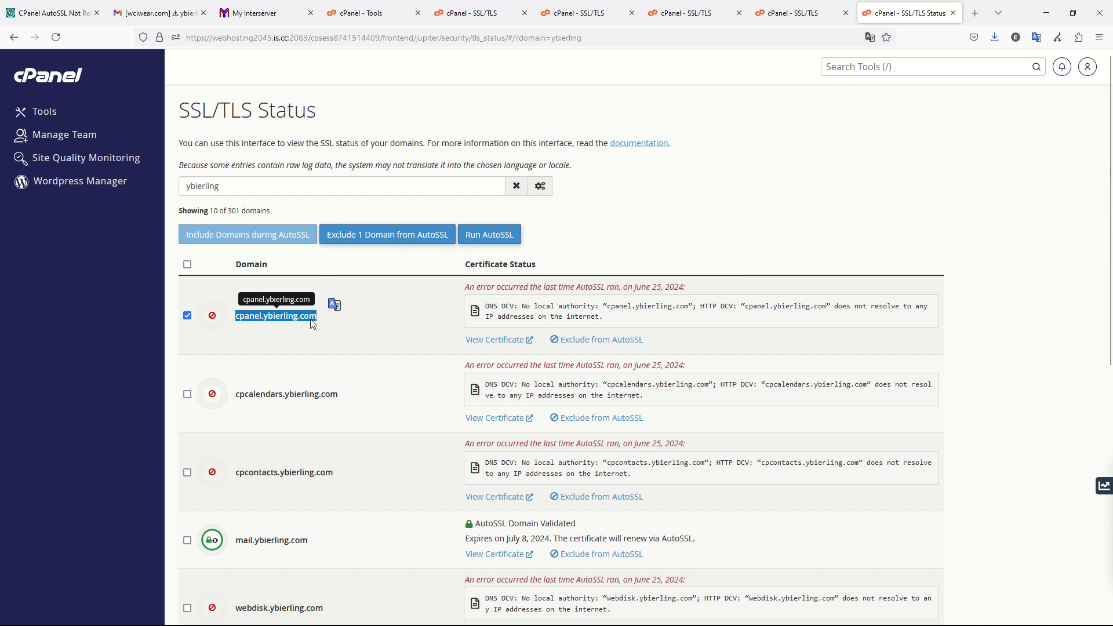
left_click(263, 316)
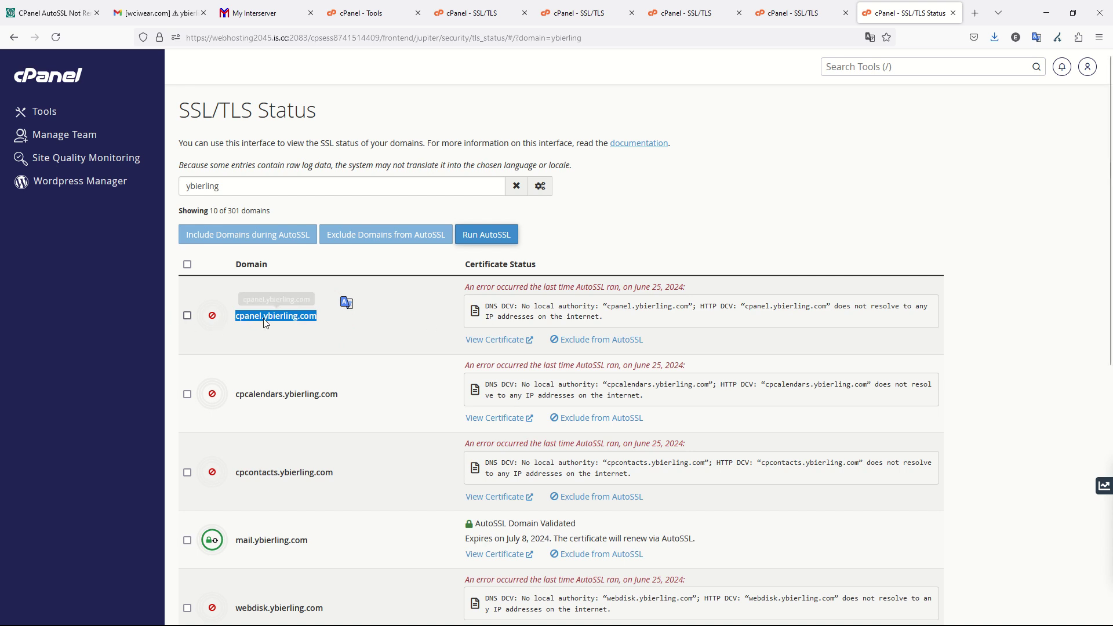
left_click_drag(234, 314, 345, 320)
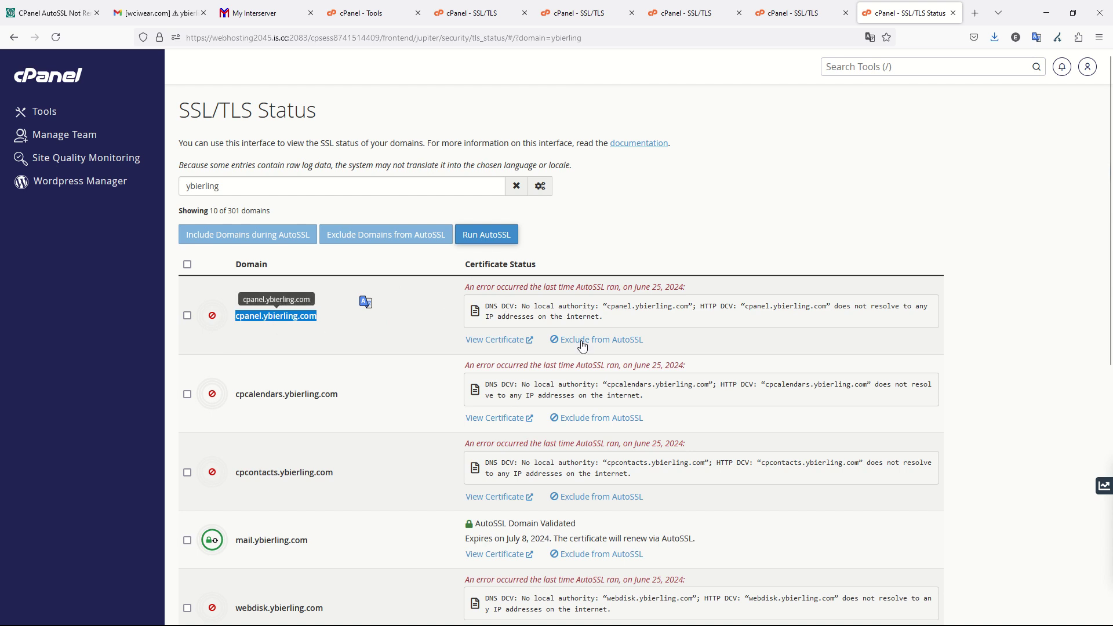
left_click(620, 340)
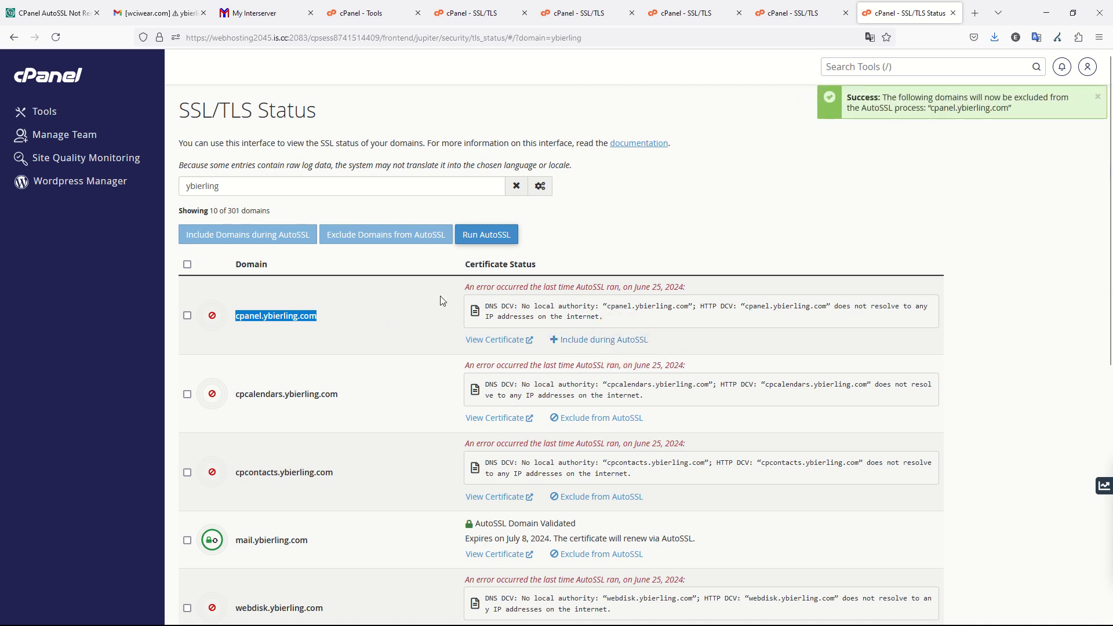
scroll(313, 301, "down", 2)
scroll(311, 294, "up", 2)
left_click(609, 425)
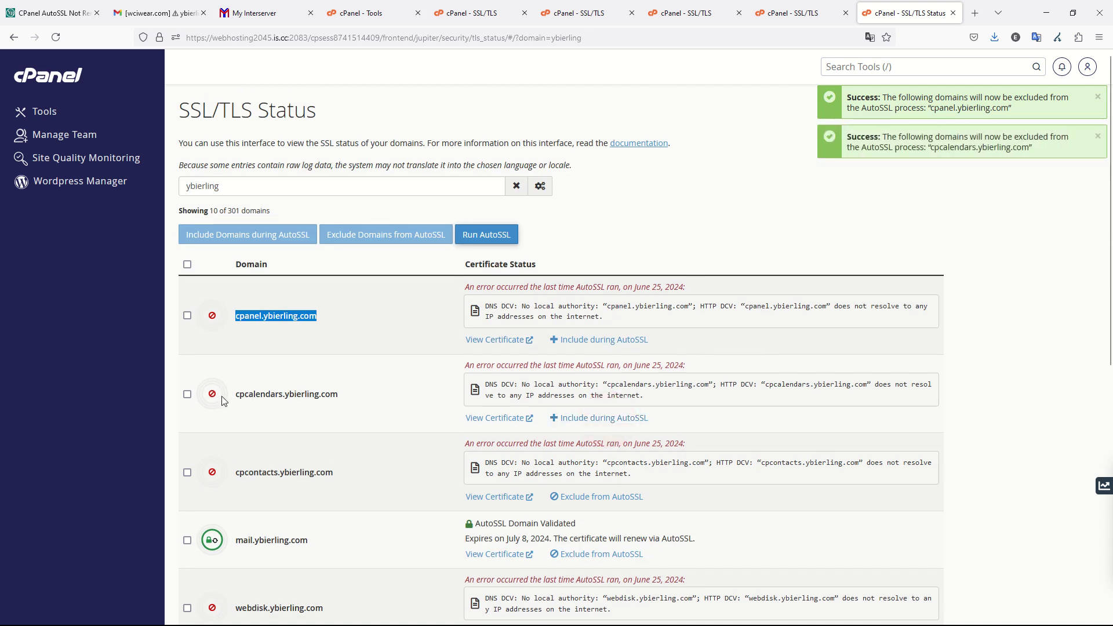
Step: Exclude cpcontacts, webdisk and webmail.ybierling.com from AutoSSL
left_click_drag(233, 395, 339, 394)
scroll(340, 394, "down", 2)
scroll(355, 383, "down", 1)
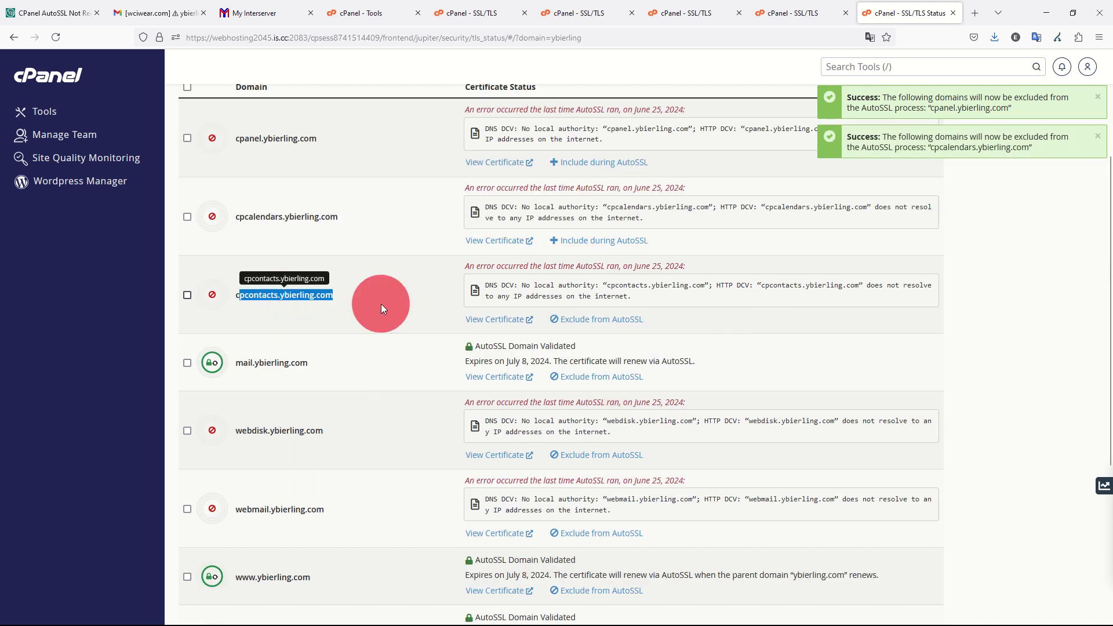
left_click(607, 319)
left_click_drag(234, 363, 328, 371)
scroll(336, 357, "down", 1)
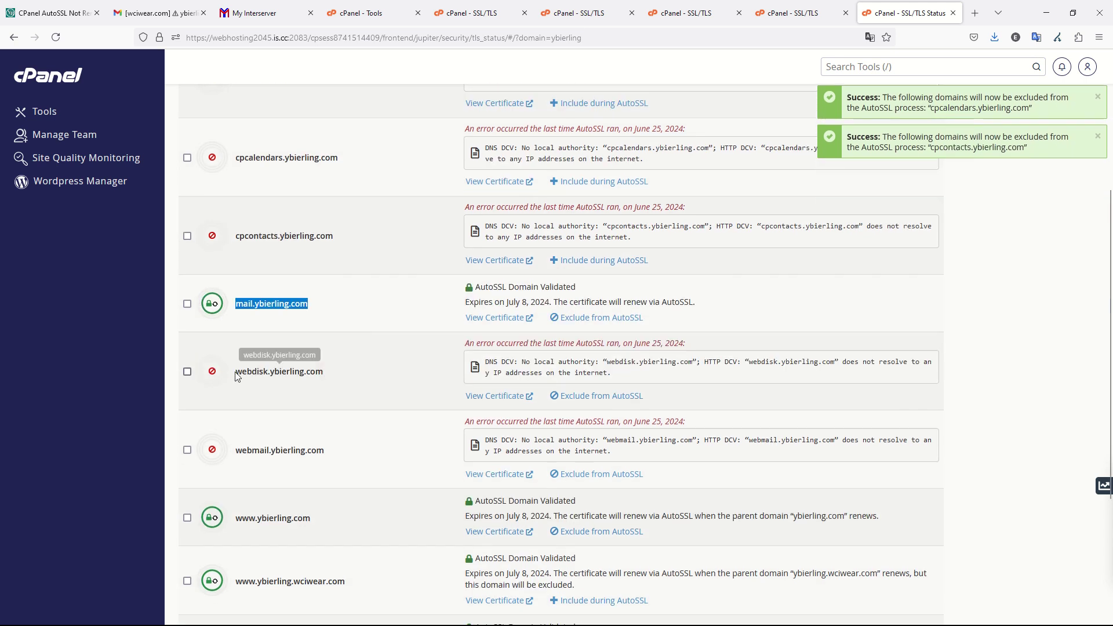
left_click_drag(236, 374, 342, 367)
left_click(598, 394)
scroll(405, 392, "down", 1)
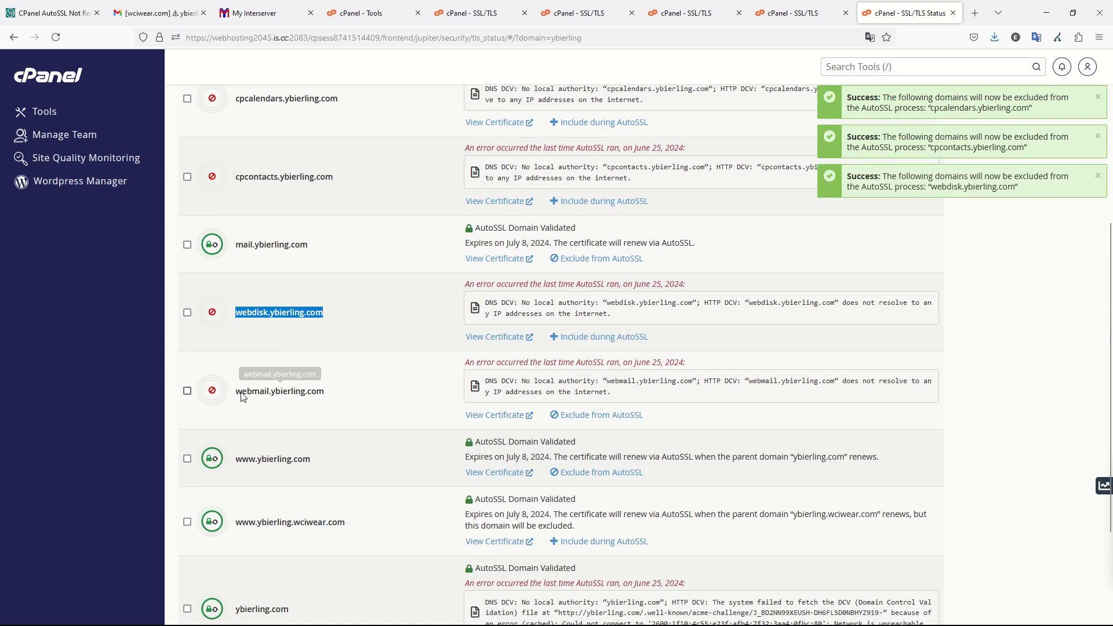
left_click_drag(241, 392, 348, 389)
left_click(580, 414)
scroll(348, 346, "down", 3)
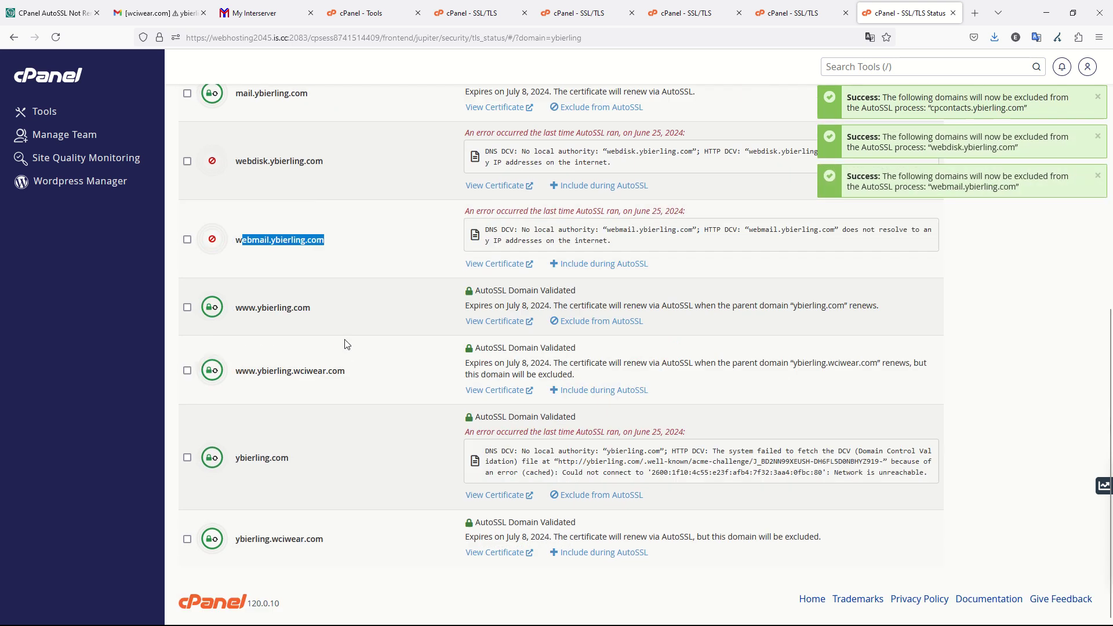
left_click_drag(273, 303, 298, 307)
left_click_drag(255, 371, 364, 374)
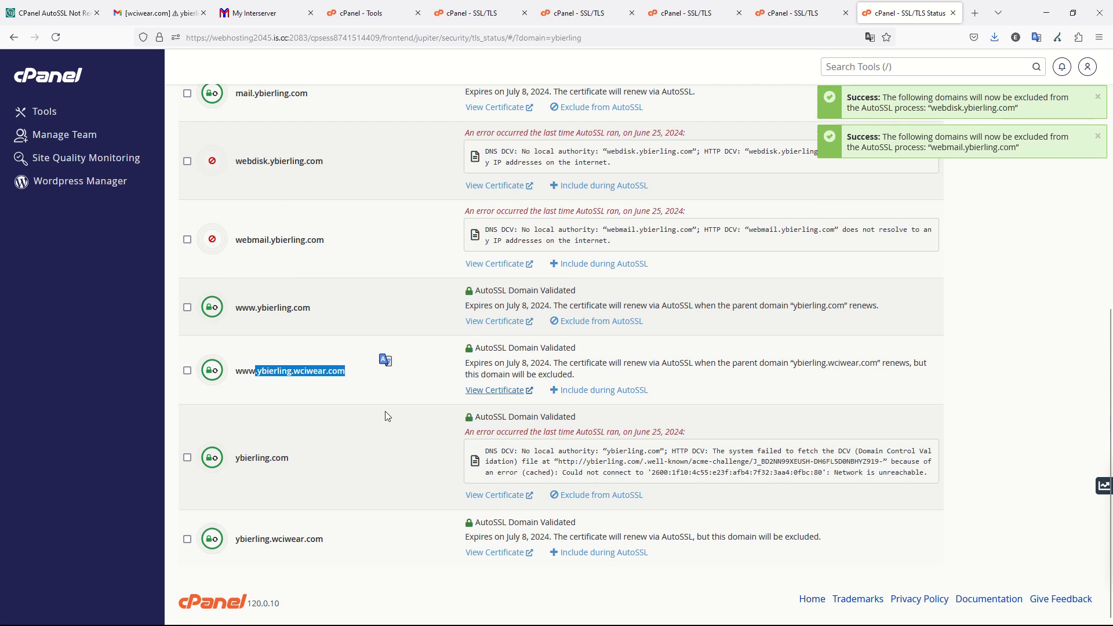
left_click_drag(237, 459, 340, 462)
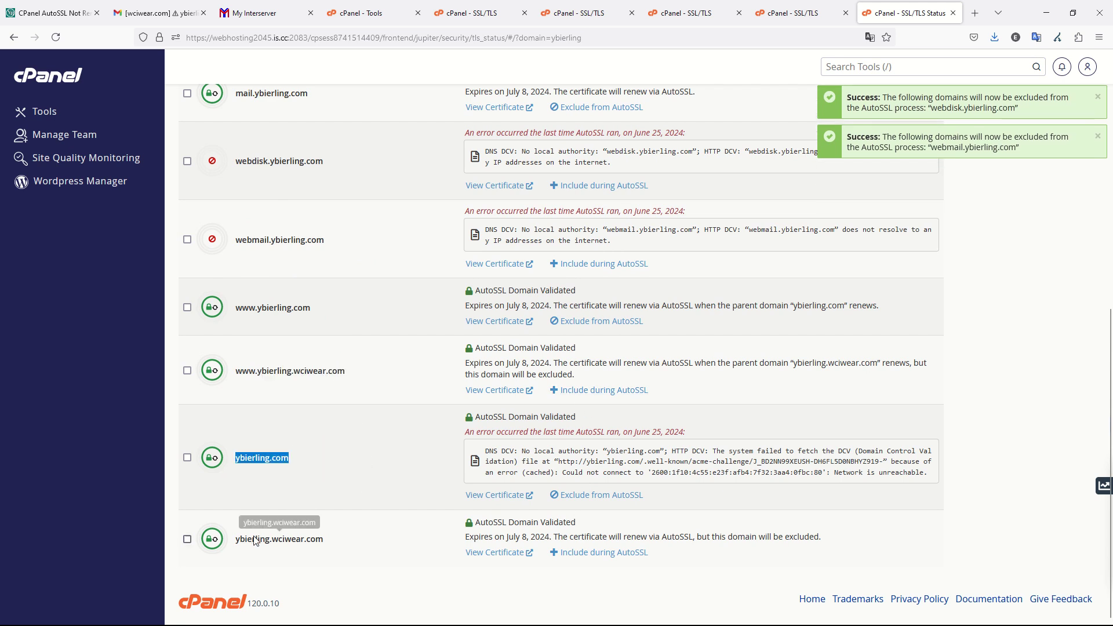
left_click_drag(265, 546, 390, 549)
left_click(390, 549)
scroll(371, 472, "up", 6)
scroll(373, 476, "up", 2)
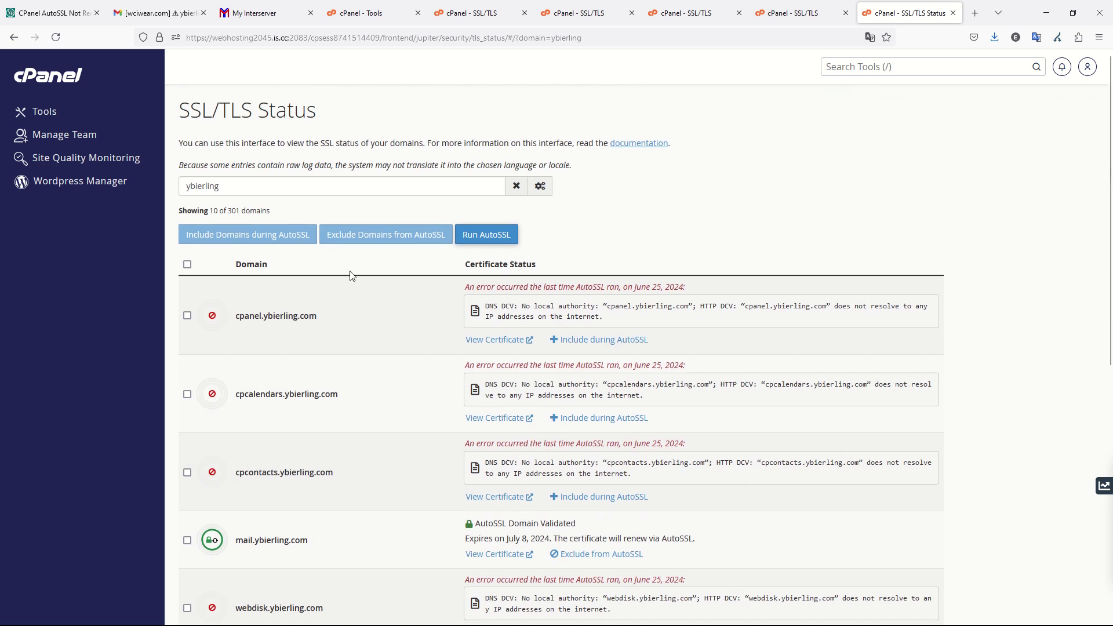
Step: Rerun AutoSSL for the ybierling domains and wait for the Success message
left_click(491, 240)
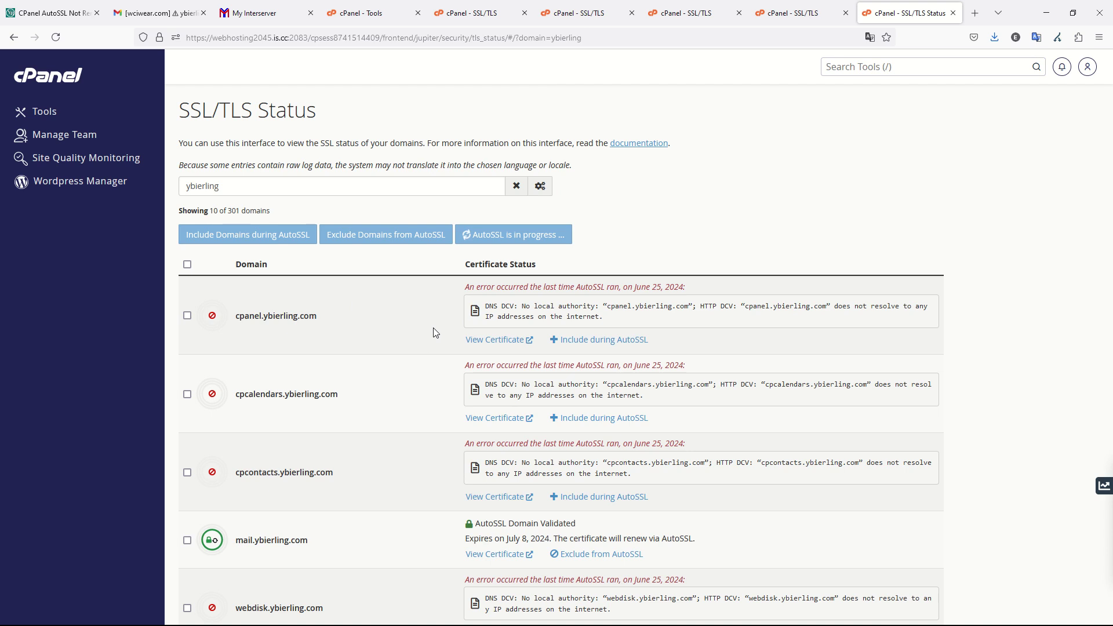
triple_click(316, 110)
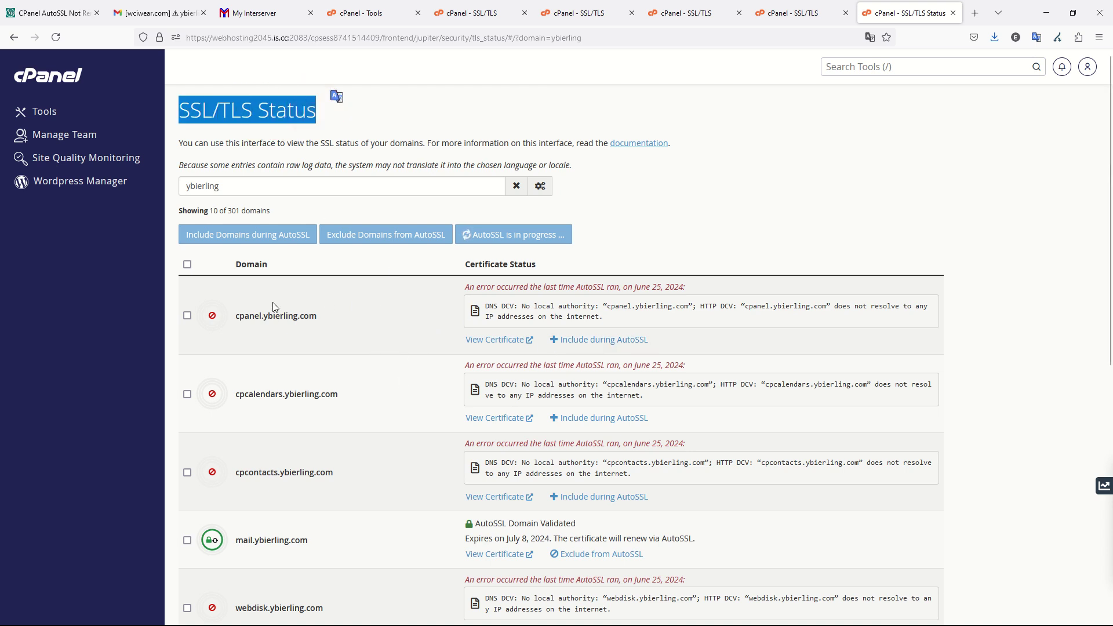
left_click_drag(234, 318, 358, 319)
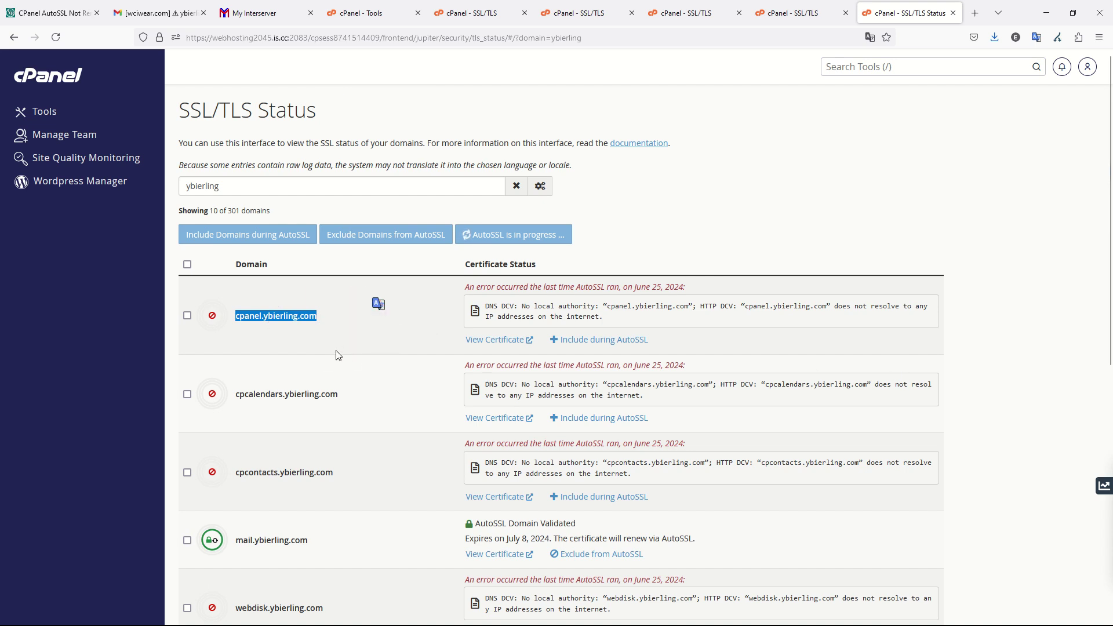
scroll(338, 354, "down", 8)
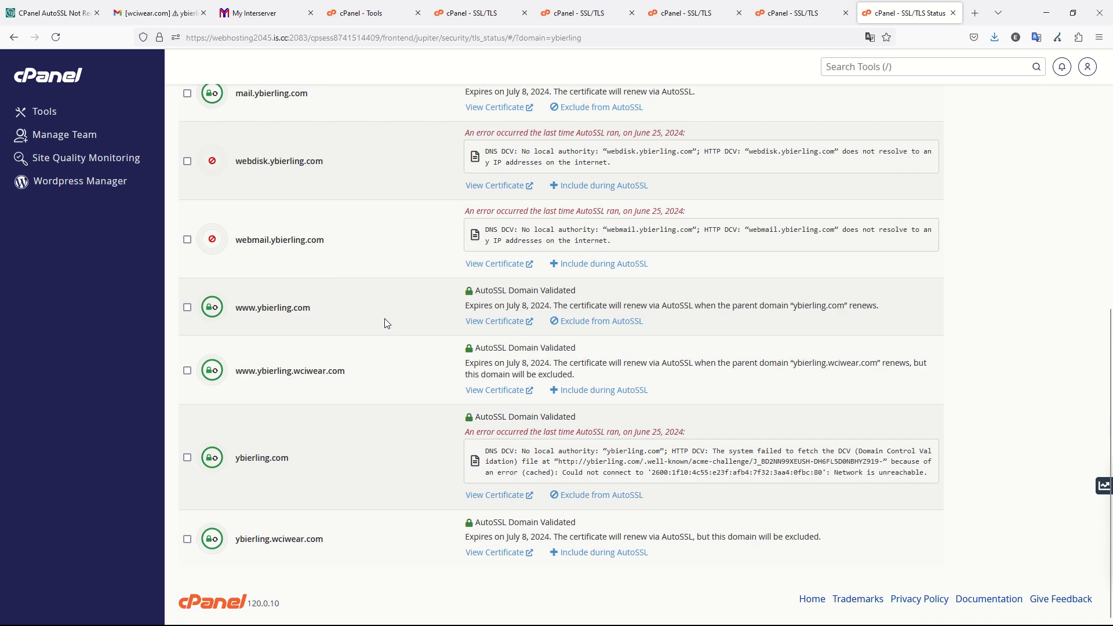
scroll(387, 323, "up", 8)
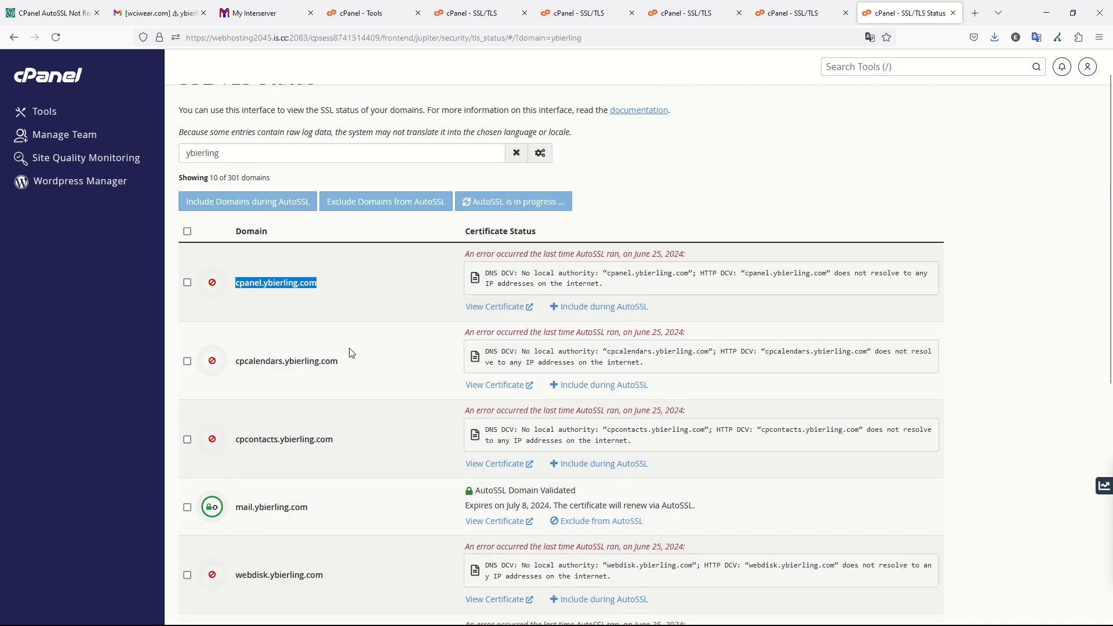
Step: Tick and untick cpanel.ybierling.com, leaving it unmarked, and select its name
left_click(186, 283)
left_click(235, 281)
left_click(188, 283)
left_click(246, 283)
left_click_drag(247, 283, 331, 281)
triple_click(330, 290)
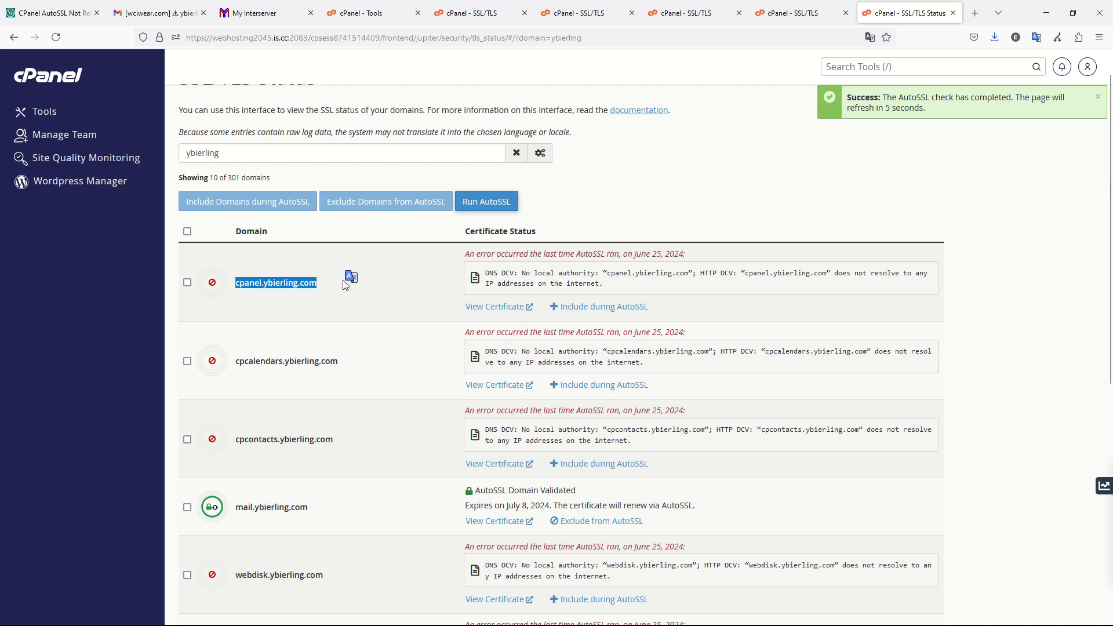
left_click_drag(863, 96, 955, 111)
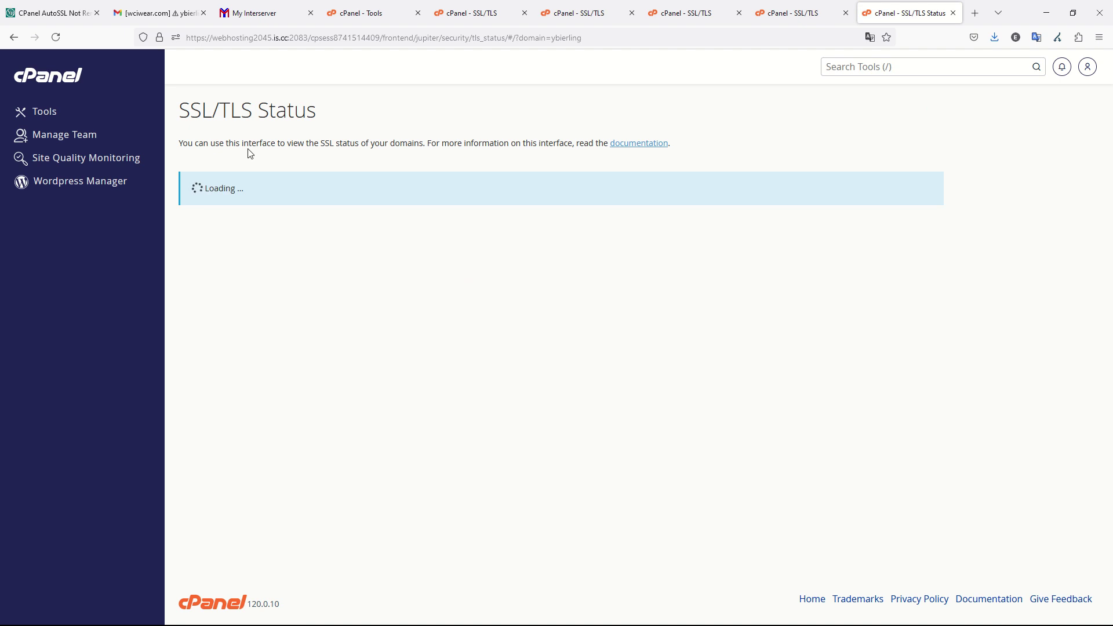
left_click(257, 154)
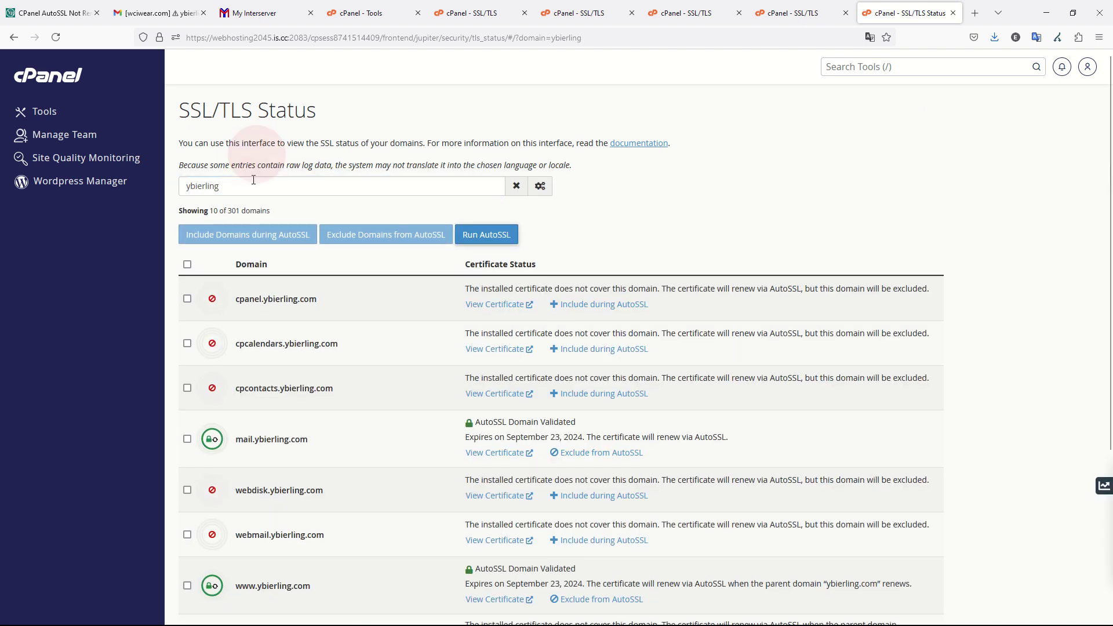
left_click(250, 179)
scroll(340, 248, "down", 3)
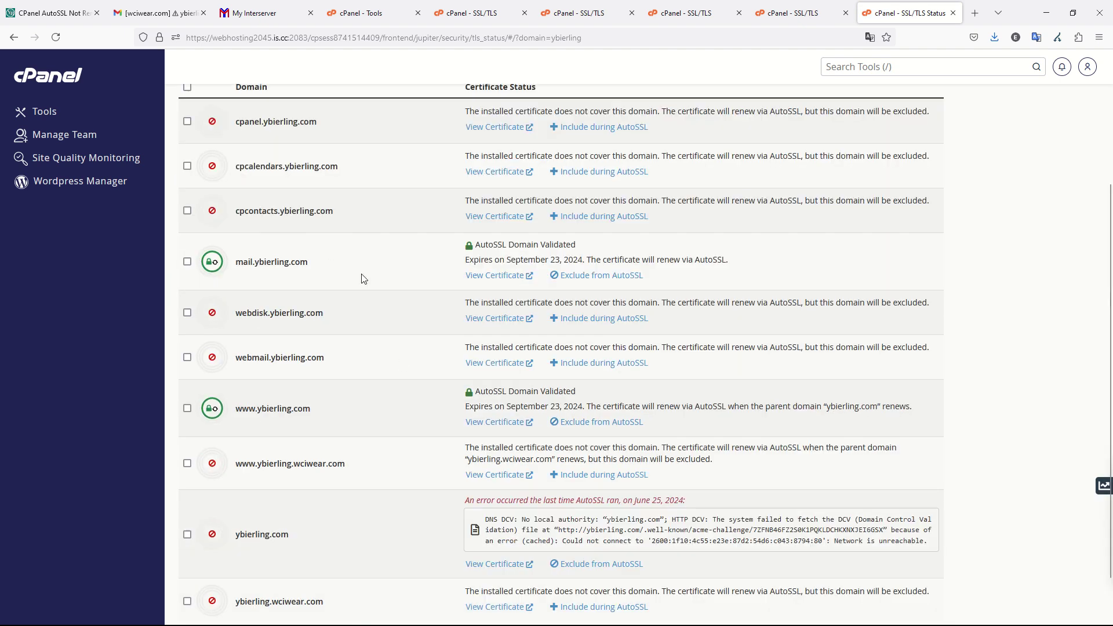
scroll(222, 363, "down", 1)
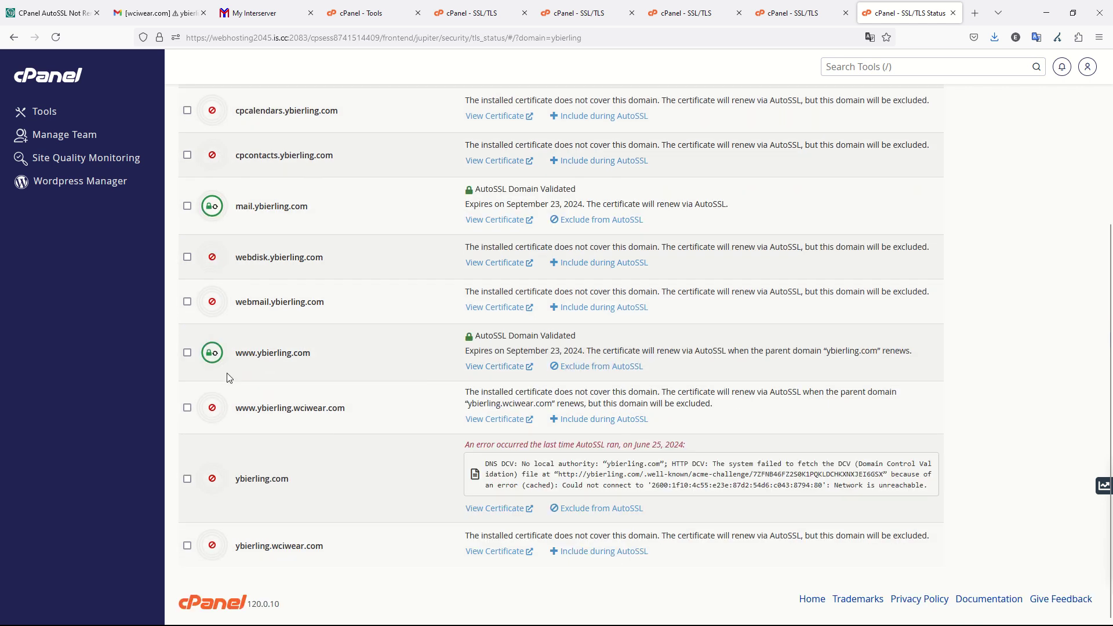
scroll(303, 325, "up", 2)
scroll(303, 333, "down", 2)
scroll(308, 323, "up", 4)
Step: Reload the Private Keys, Certificates and SSL Hosts pages
left_click(669, 13)
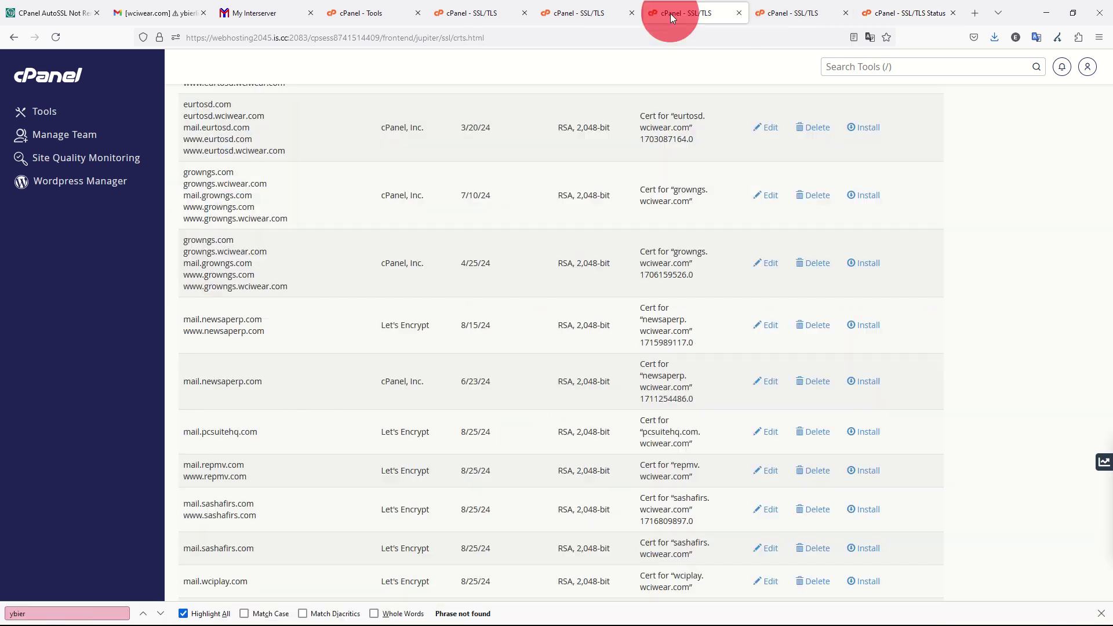
left_click(582, 12)
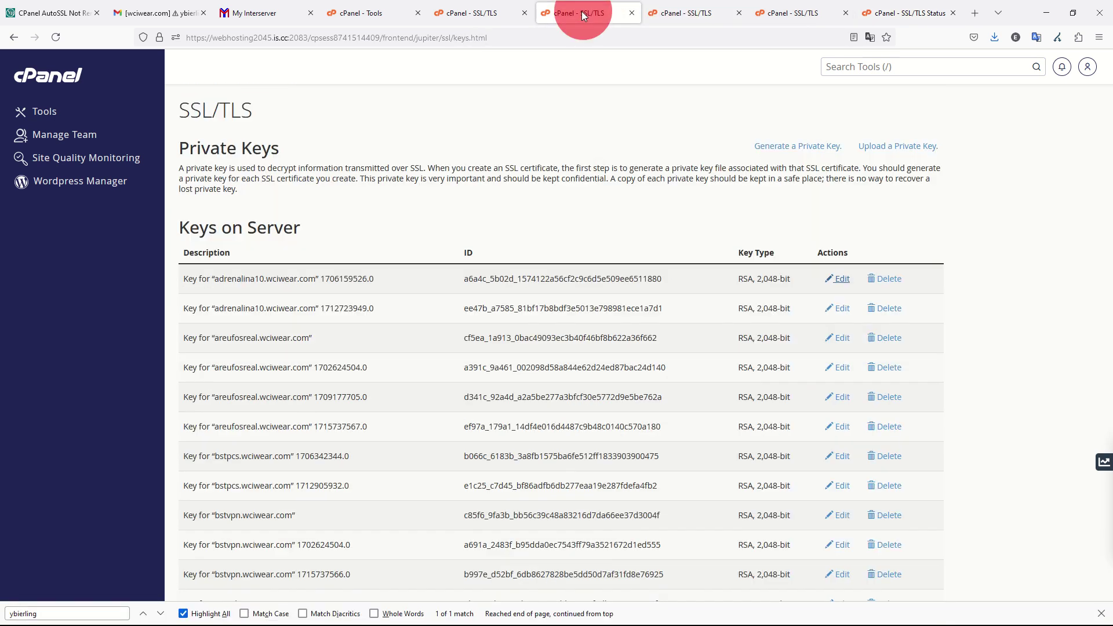
left_click(57, 35)
left_click(472, 12)
left_click(708, 12)
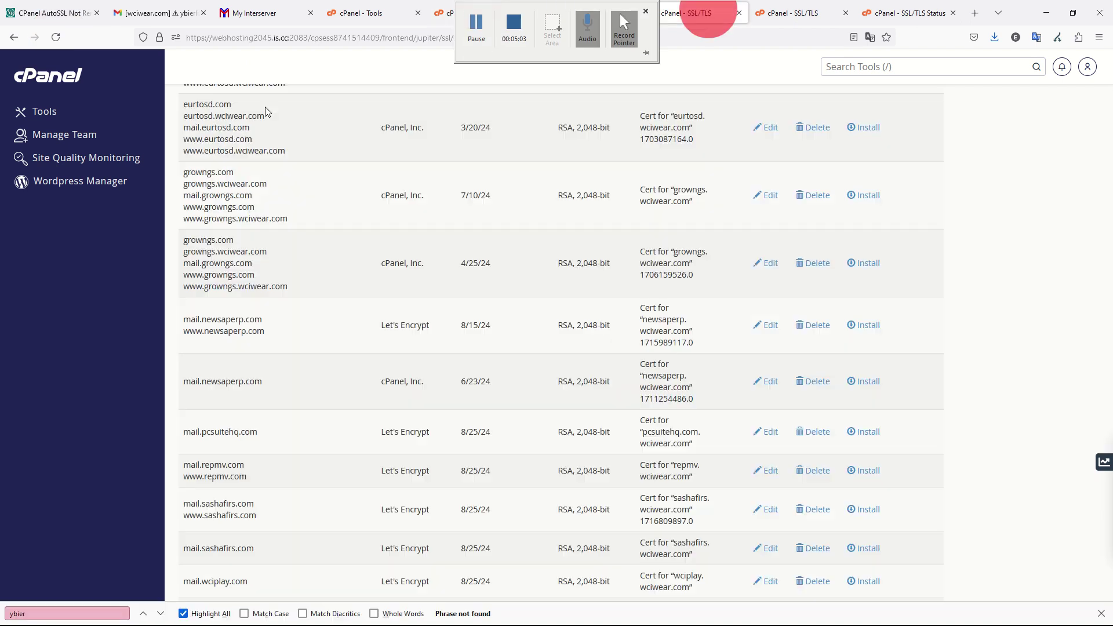
left_click(55, 37)
left_click(768, 12)
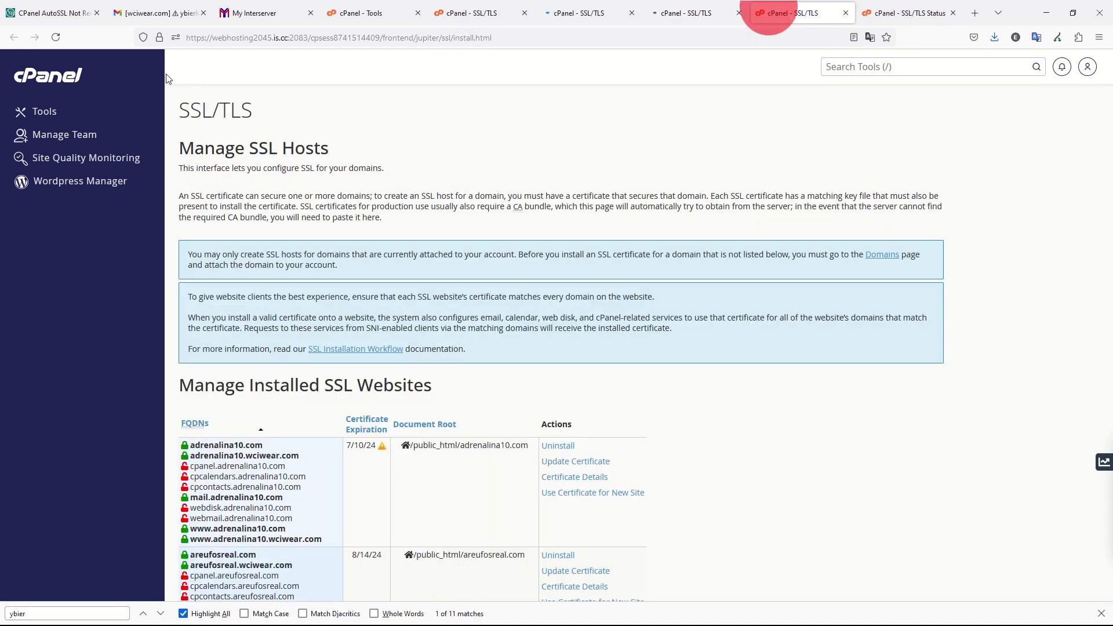
left_click(55, 37)
left_click(575, 13)
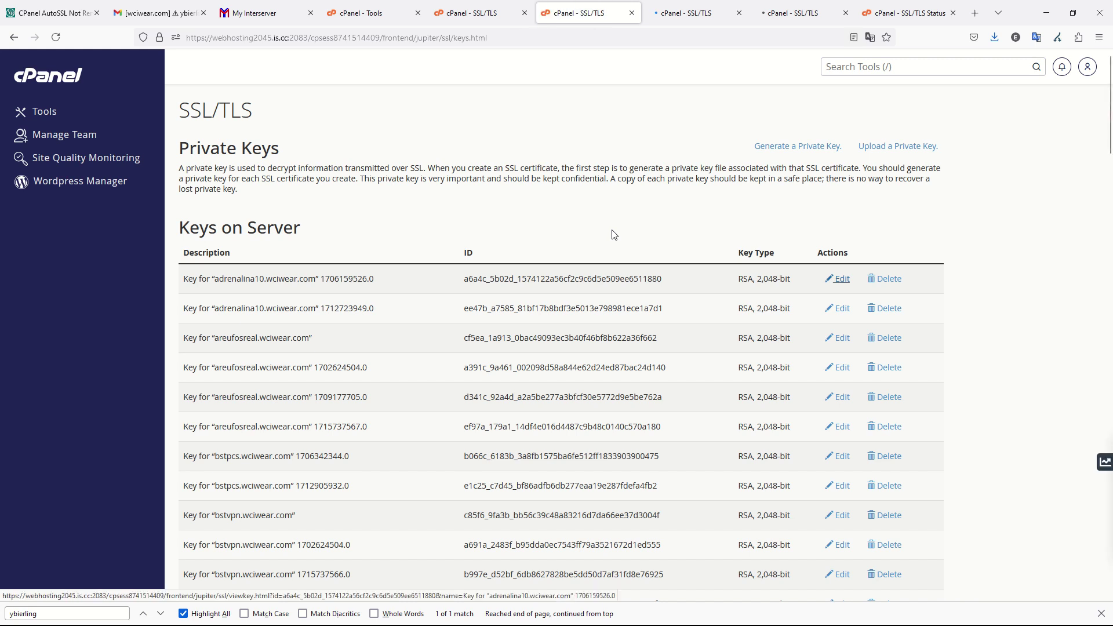
Step: Search 'ybier' to find the new ybierling.wciwear.com key and Let's Encrypt certificate expiring 9/23/24
key("ctrl+f")
type("ybier")
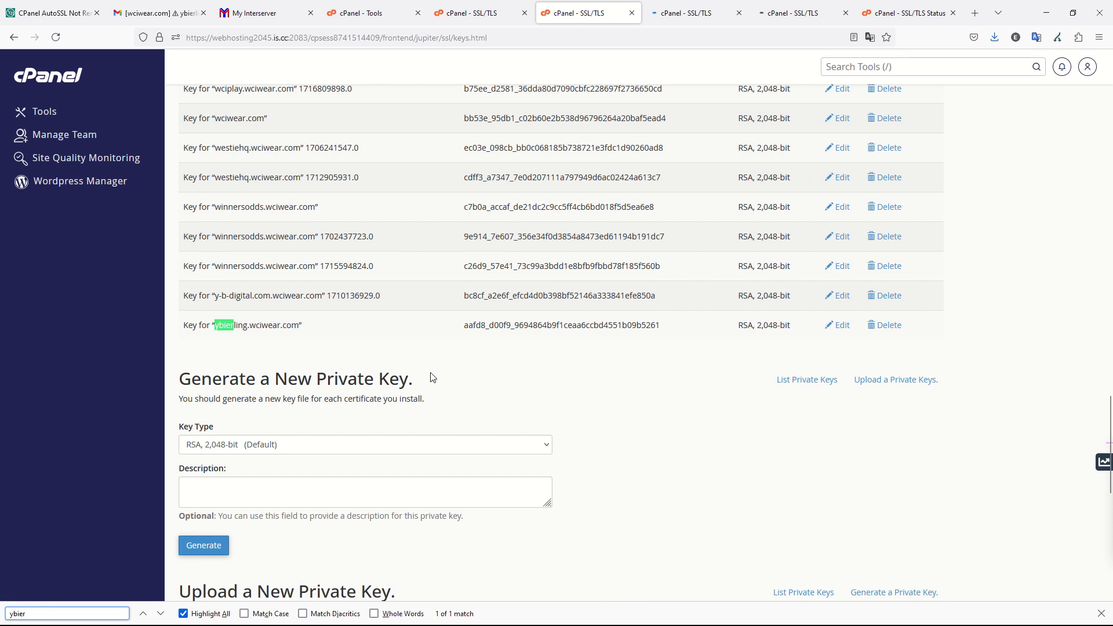
left_click_drag(248, 324, 671, 340)
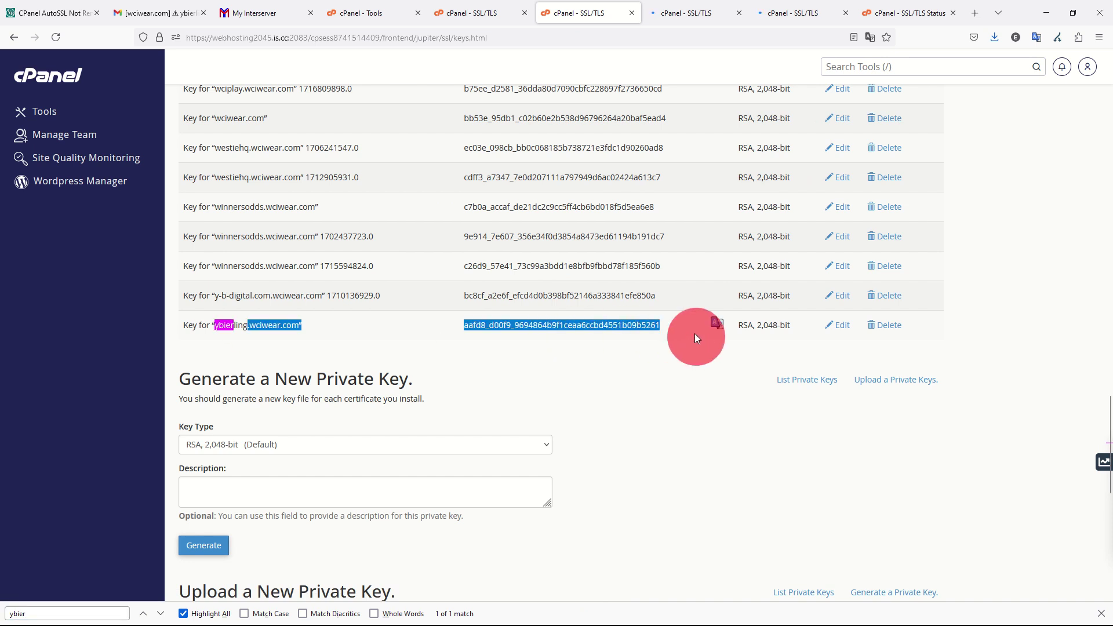
left_click(688, 16)
key("ctrl+f")
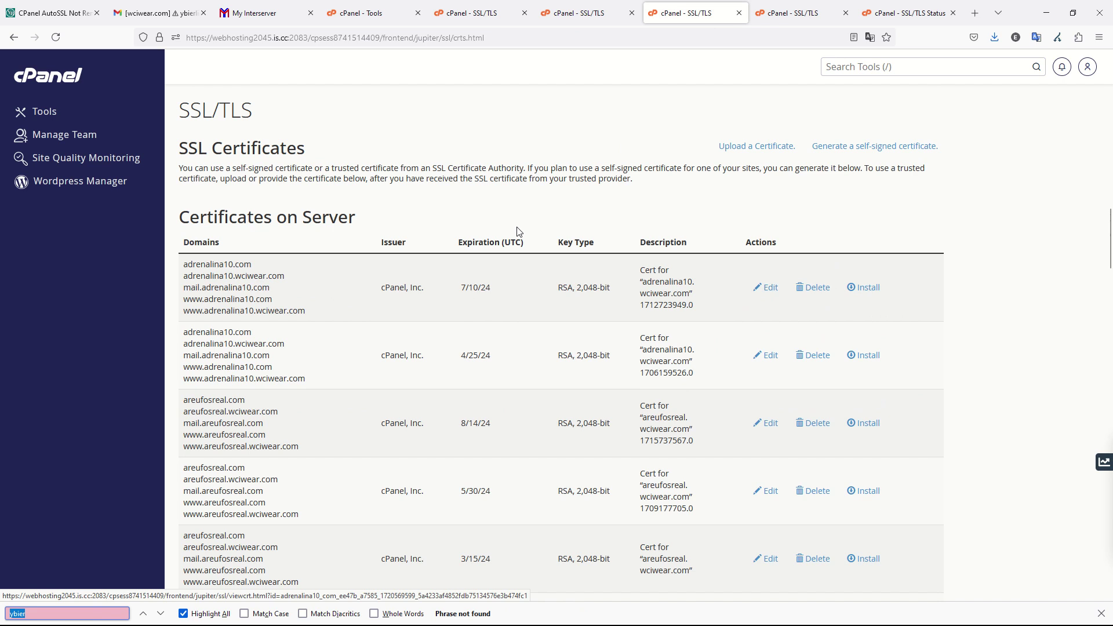
scroll(518, 232, "down", 10)
type("\\")
key("BackSpace")
type("ybier")
left_click_drag(203, 325, 269, 323)
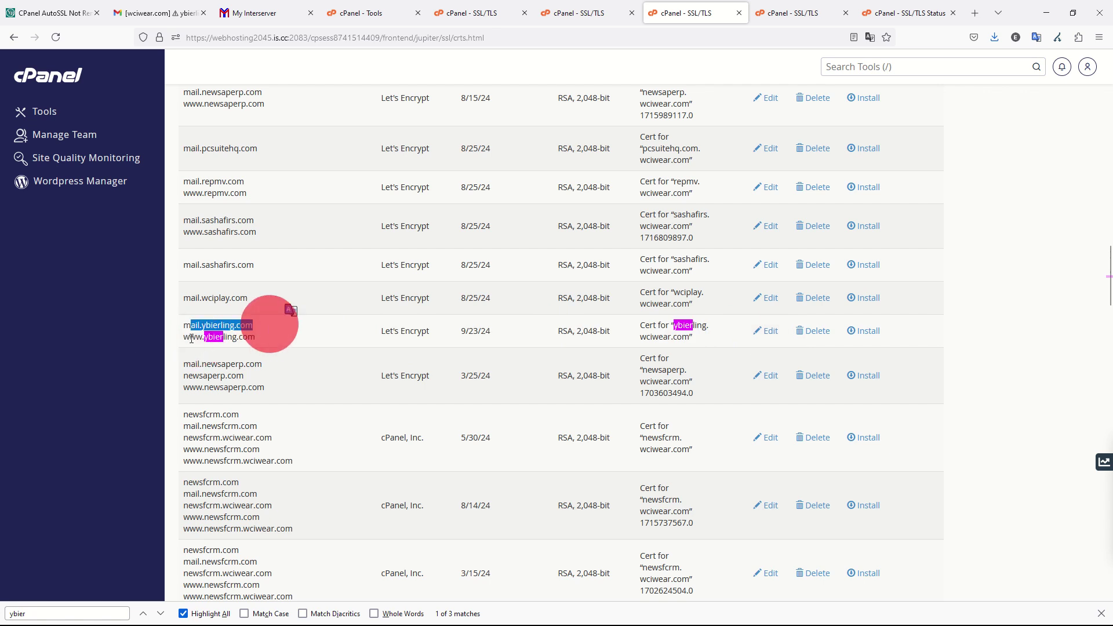
Step: Locate the ybierling.com entry in the Manage SSL Hosts list
left_click(800, 13)
key("Return")
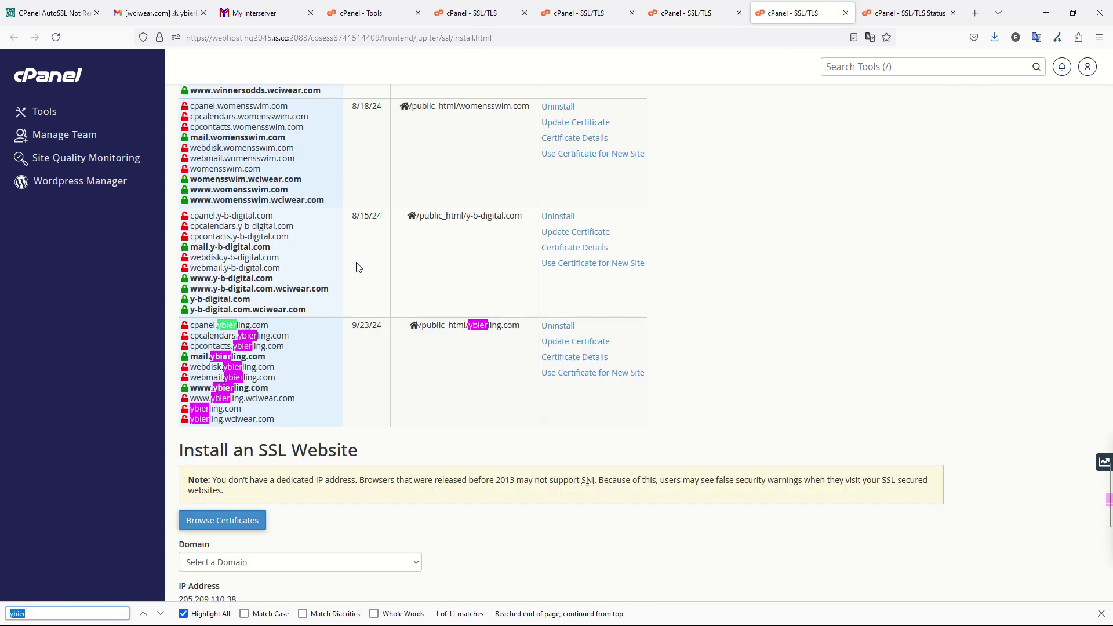
scroll(295, 453, "up", 2)
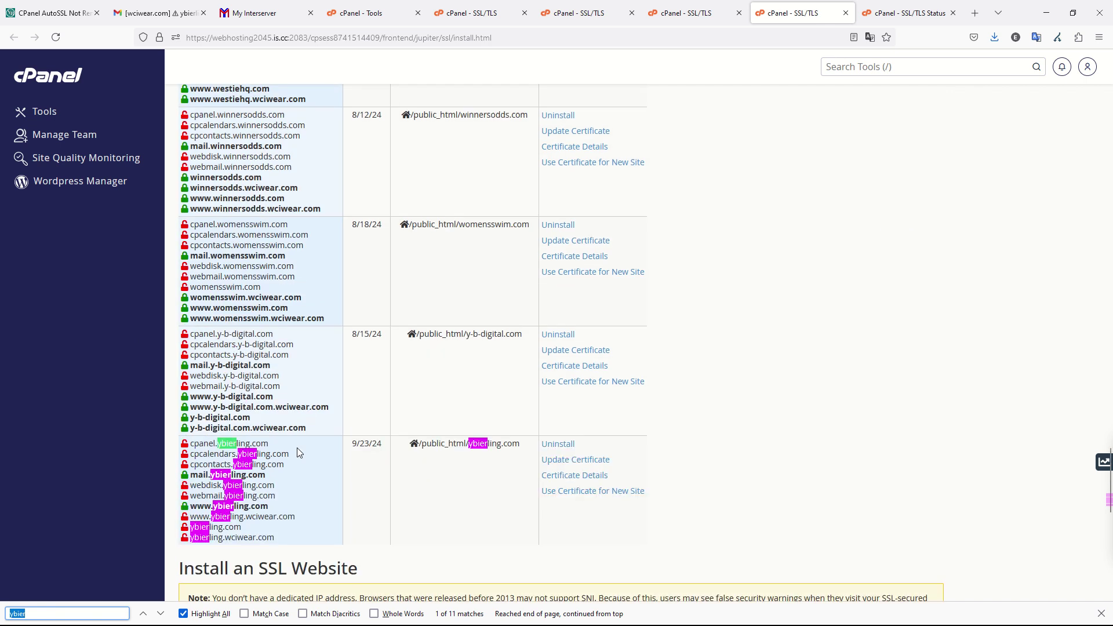
scroll(295, 446, "down", 1)
left_click_drag(214, 381, 311, 488)
left_click(311, 488)
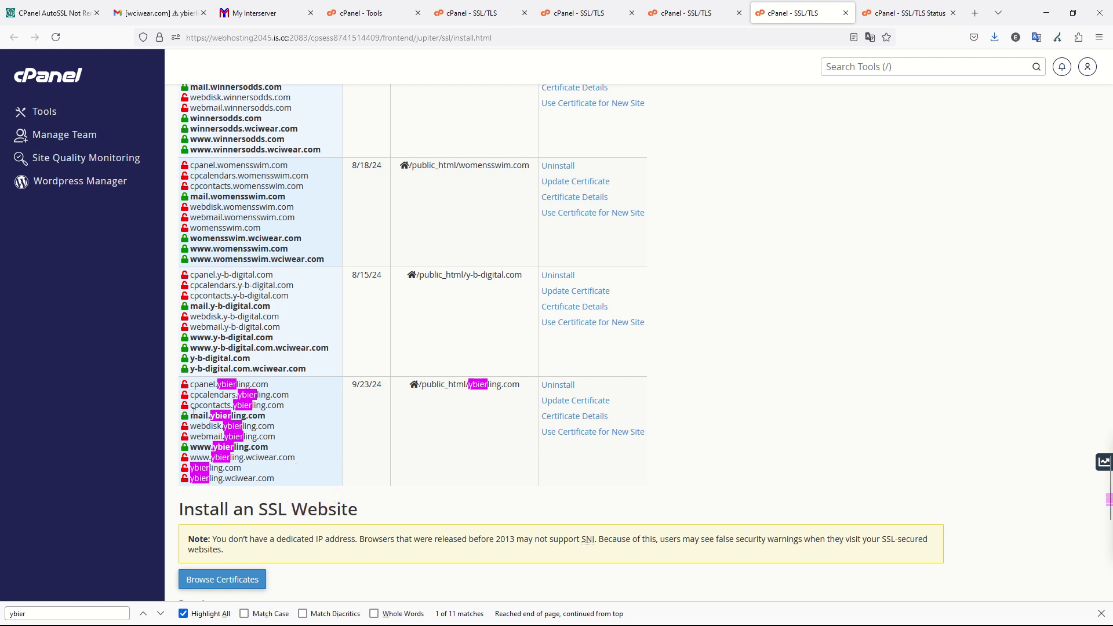
left_click_drag(191, 414, 273, 415)
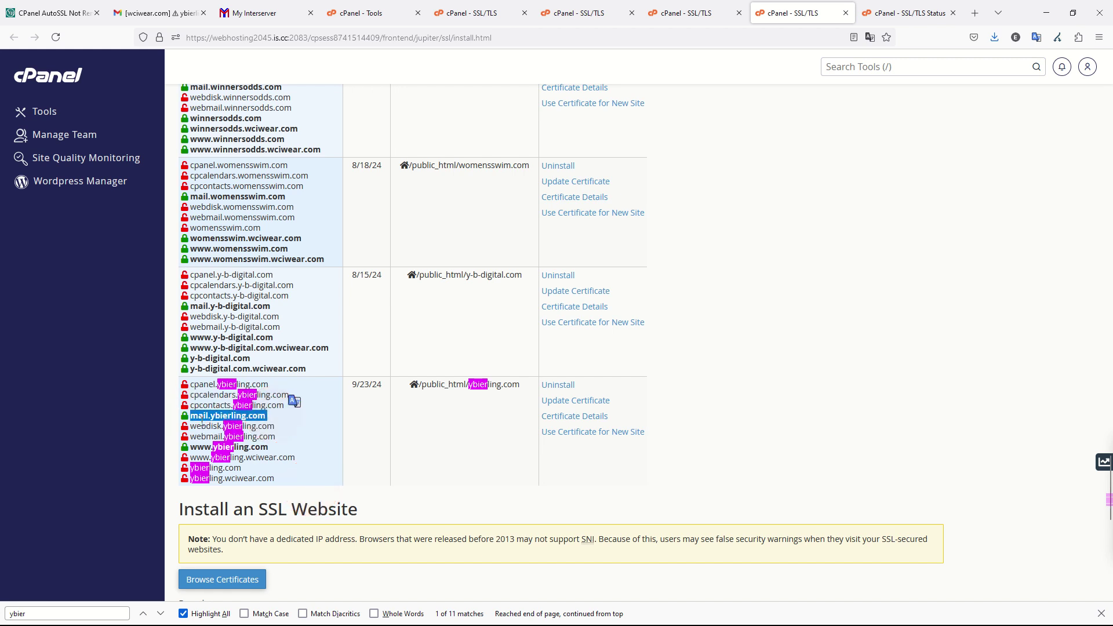
left_click_drag(199, 447, 297, 448)
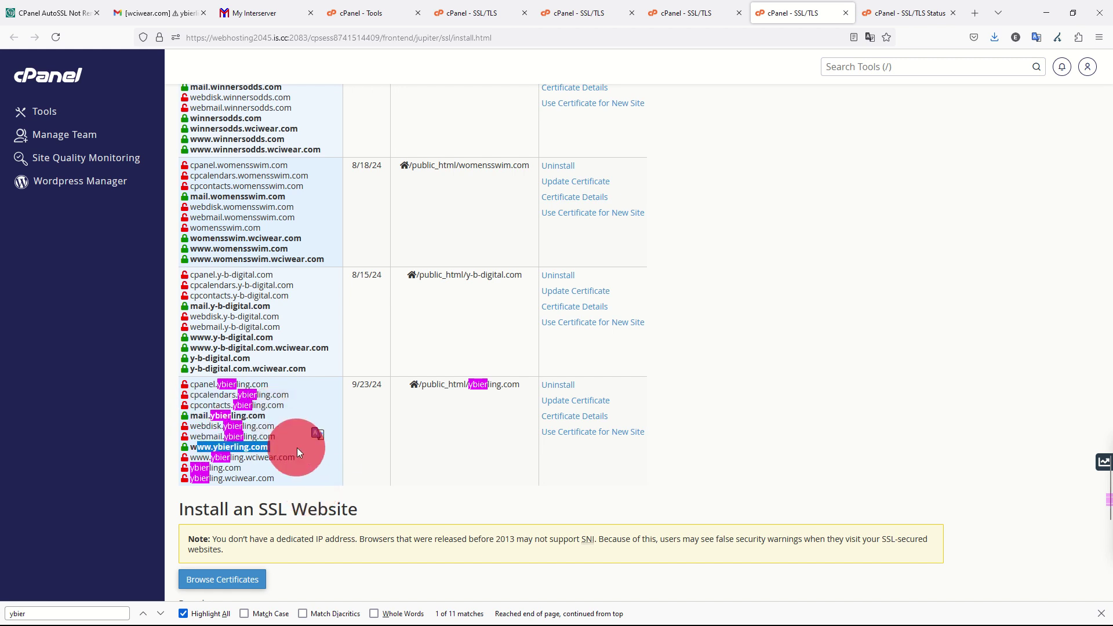
left_click(297, 447)
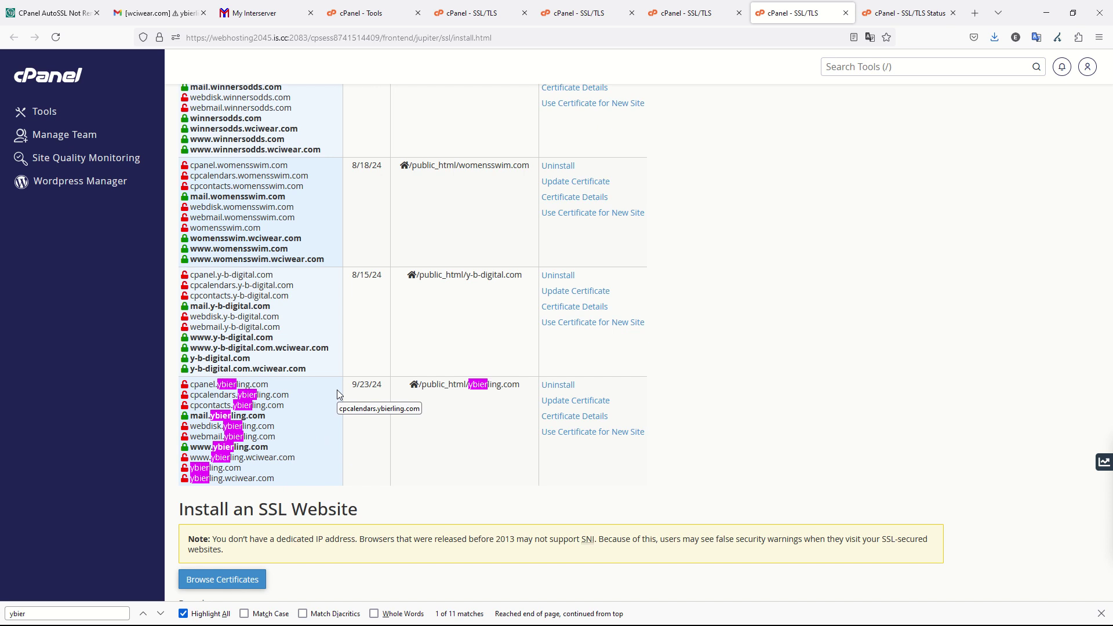
left_click_drag(196, 385, 277, 468)
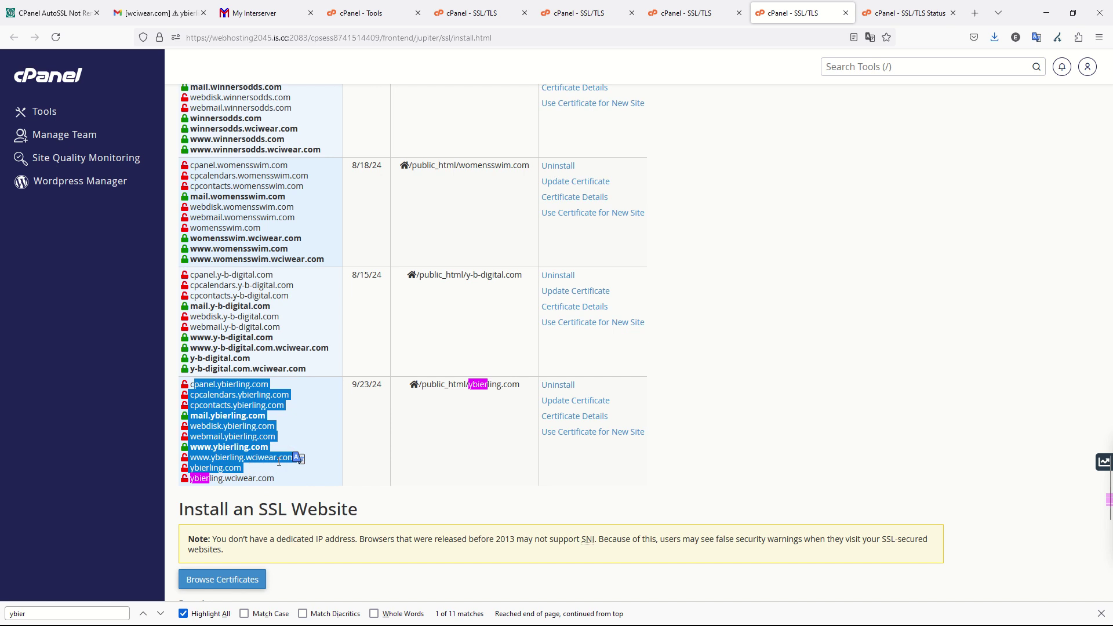